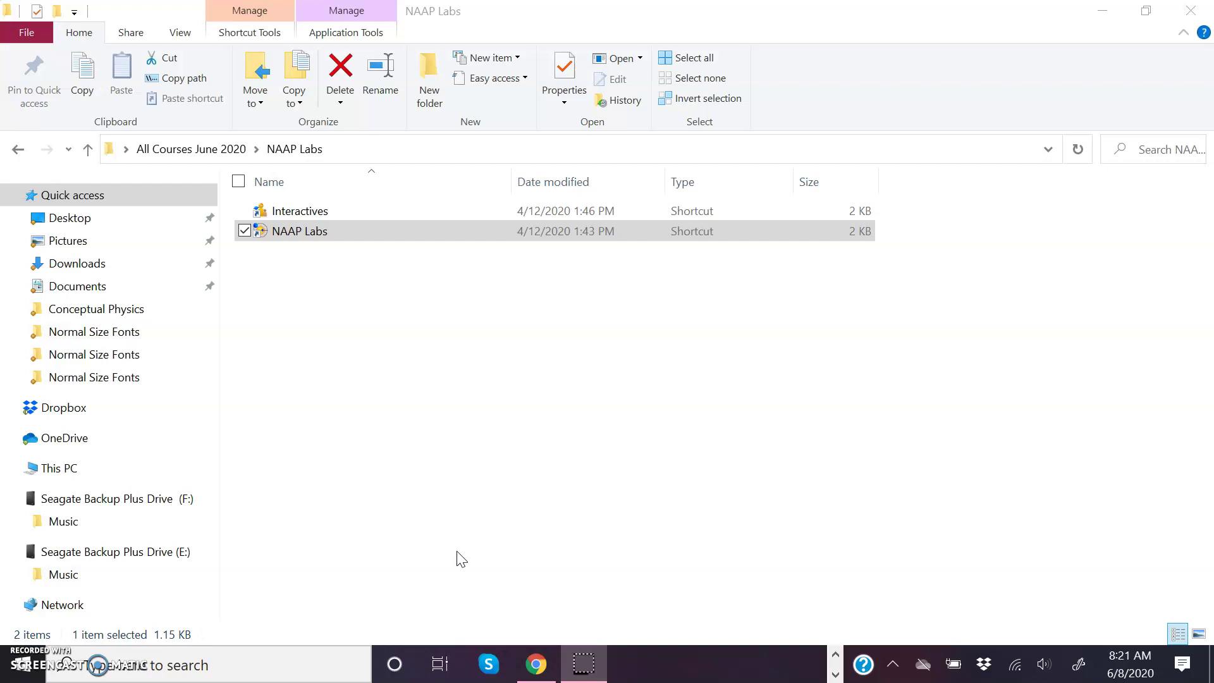
Open the NAAP Labs application from its shortcut in the NAAP Labs folder
click(458, 564)
click(285, 237)
double_click(288, 234)
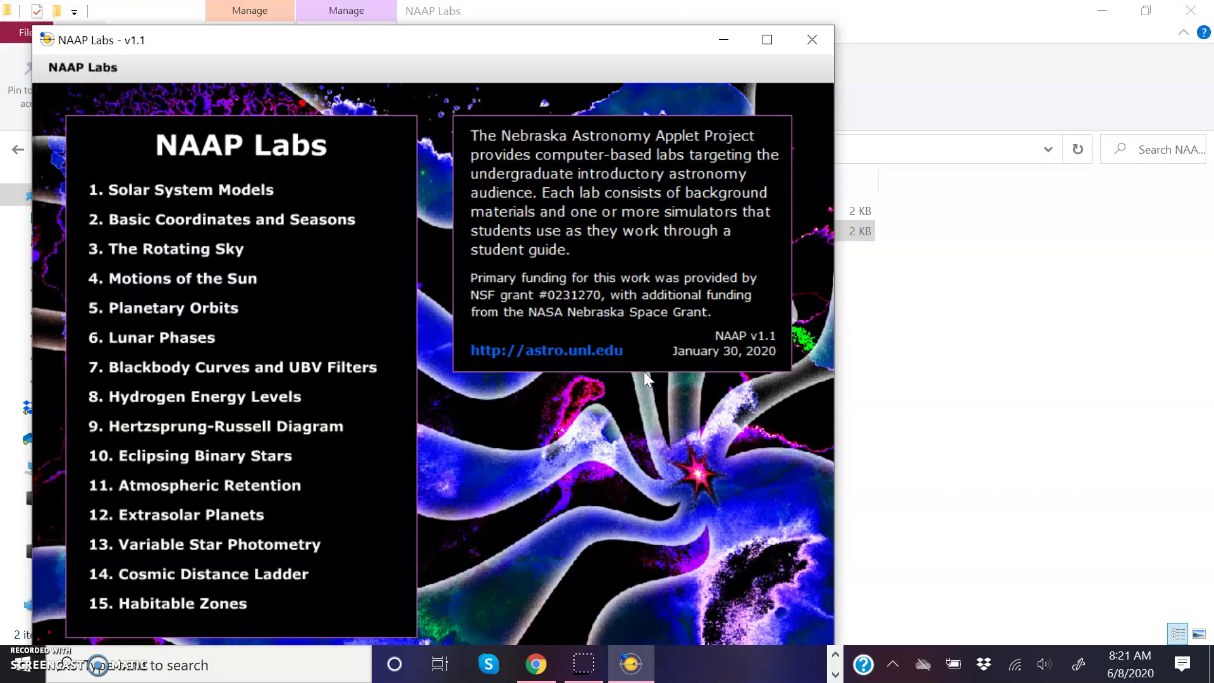
Open the Motions of the Sun Simulator from the Motions of the Sun lab and maximize its window
click(171, 279)
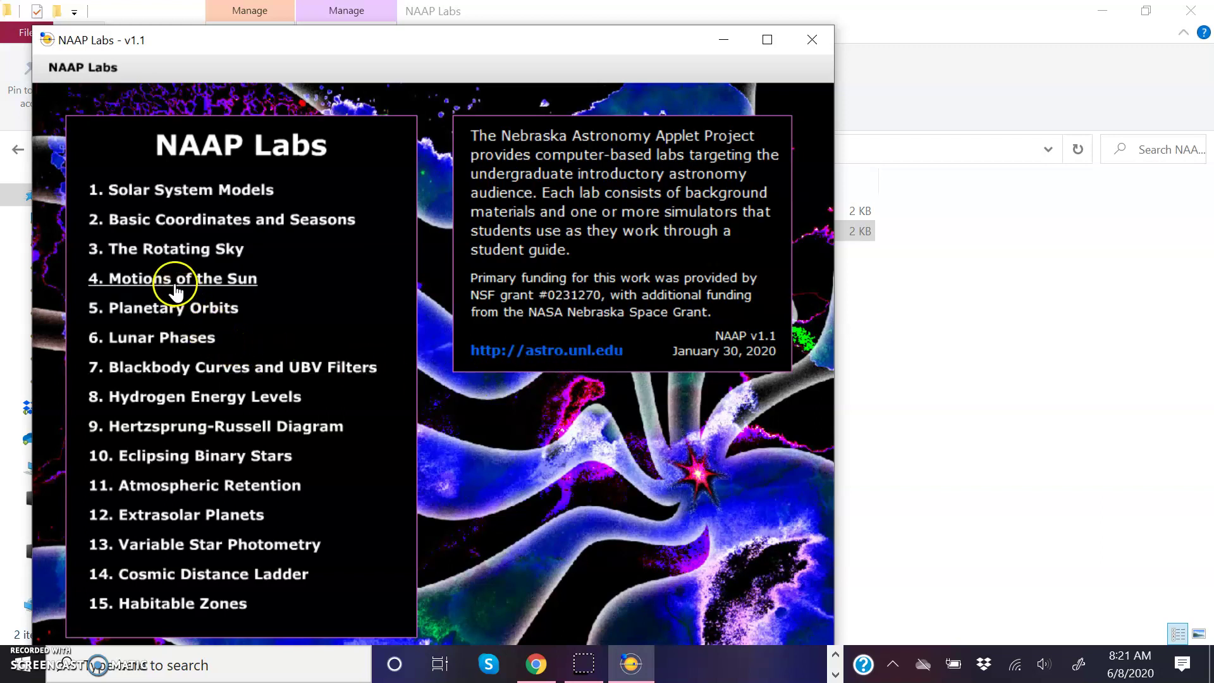
click(170, 281)
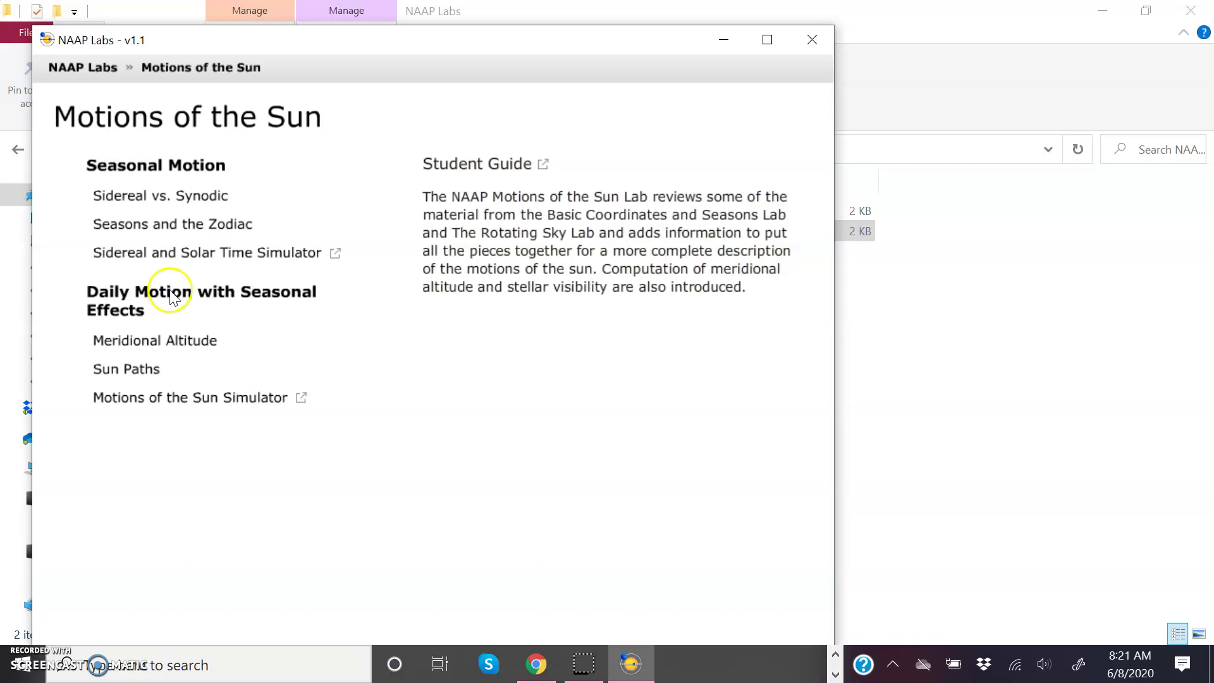
click(177, 398)
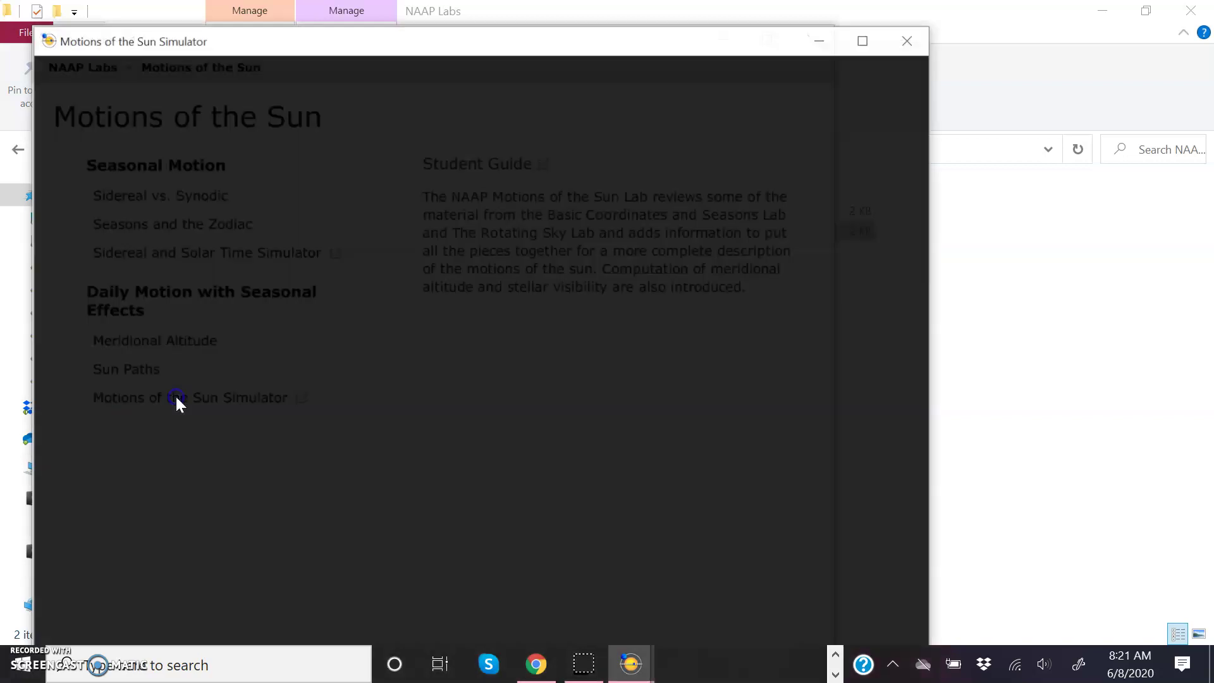
click(865, 39)
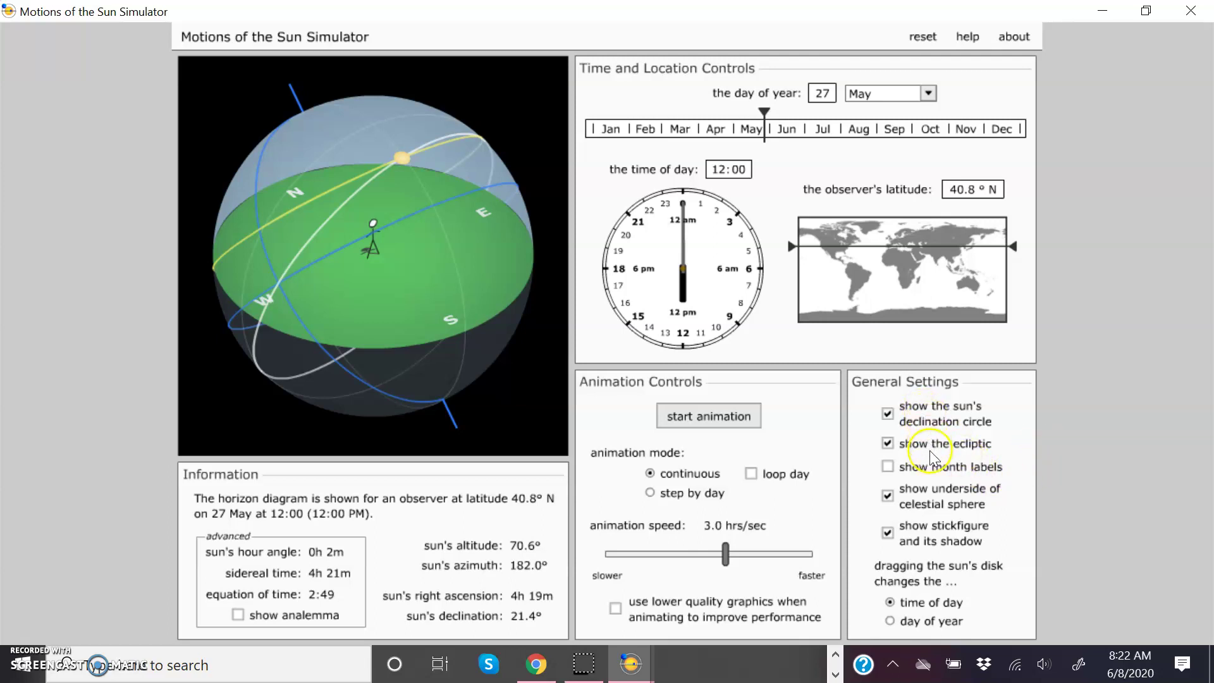
Hide the ecliptic and the underside of the celestial sphere in the horizon diagram
click(888, 444)
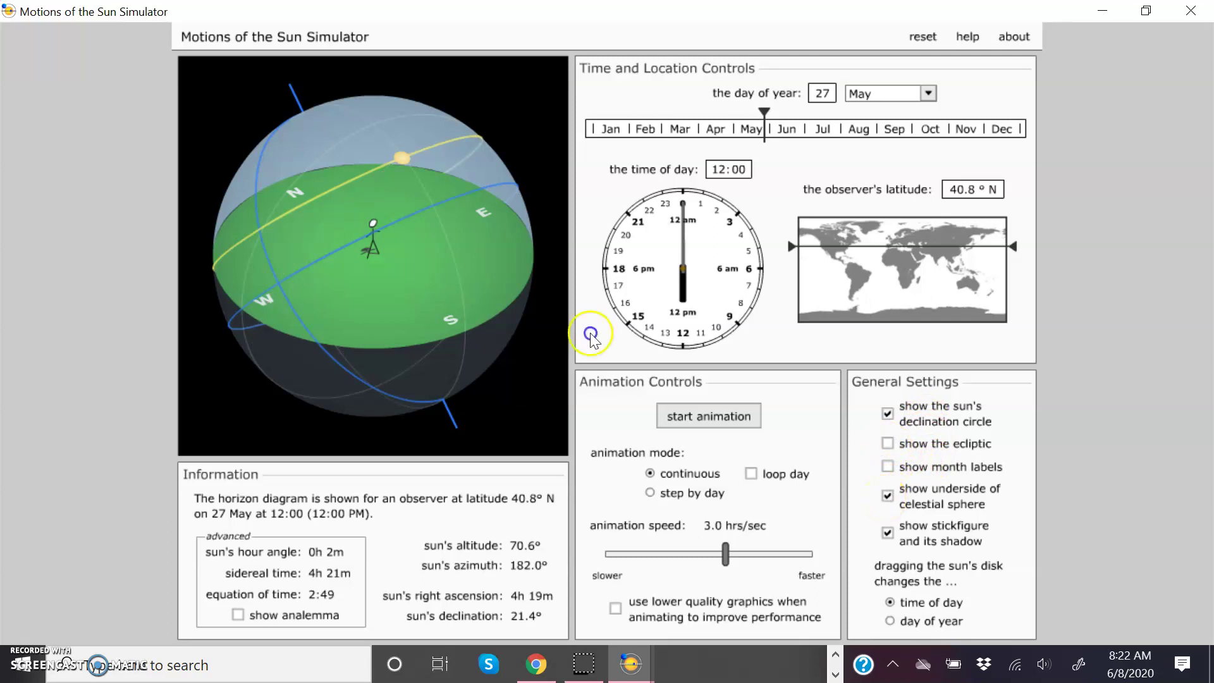
click(888, 496)
drag(385, 321, 480, 295)
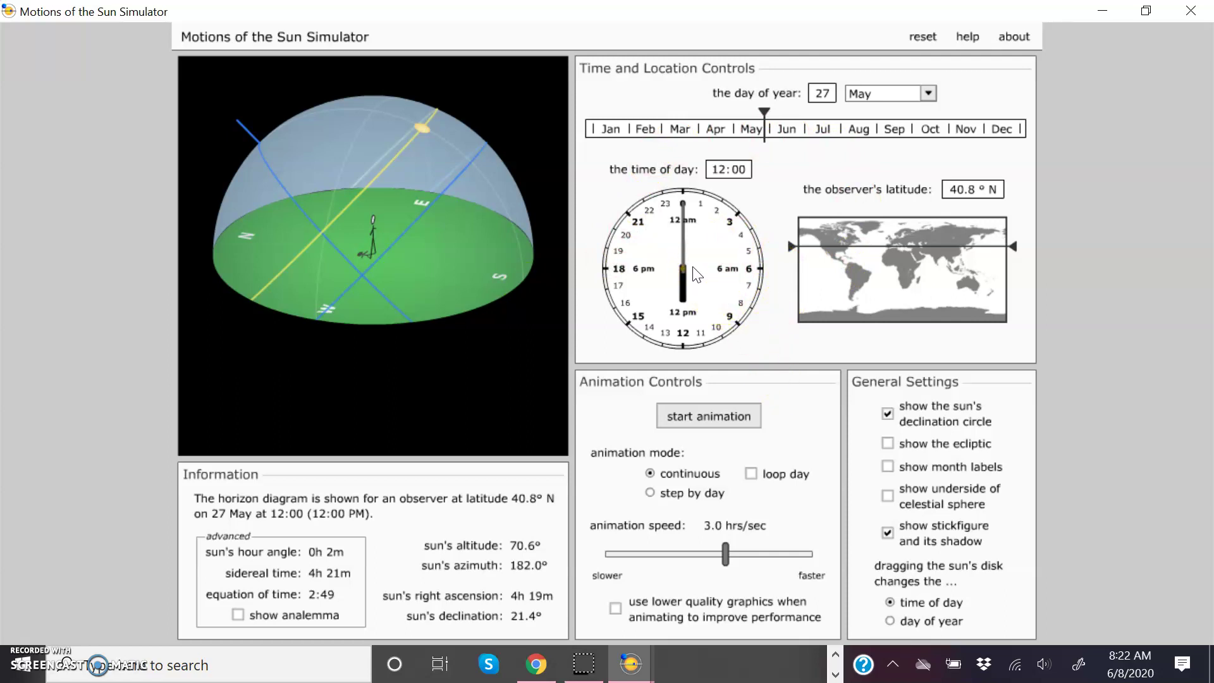
Move the observer's latitude on the world map to the North Pole at 90.0° N
click(816, 248)
click(821, 253)
click(959, 251)
drag(959, 252, 991, 250)
drag(1013, 247, 1013, 217)
click(946, 279)
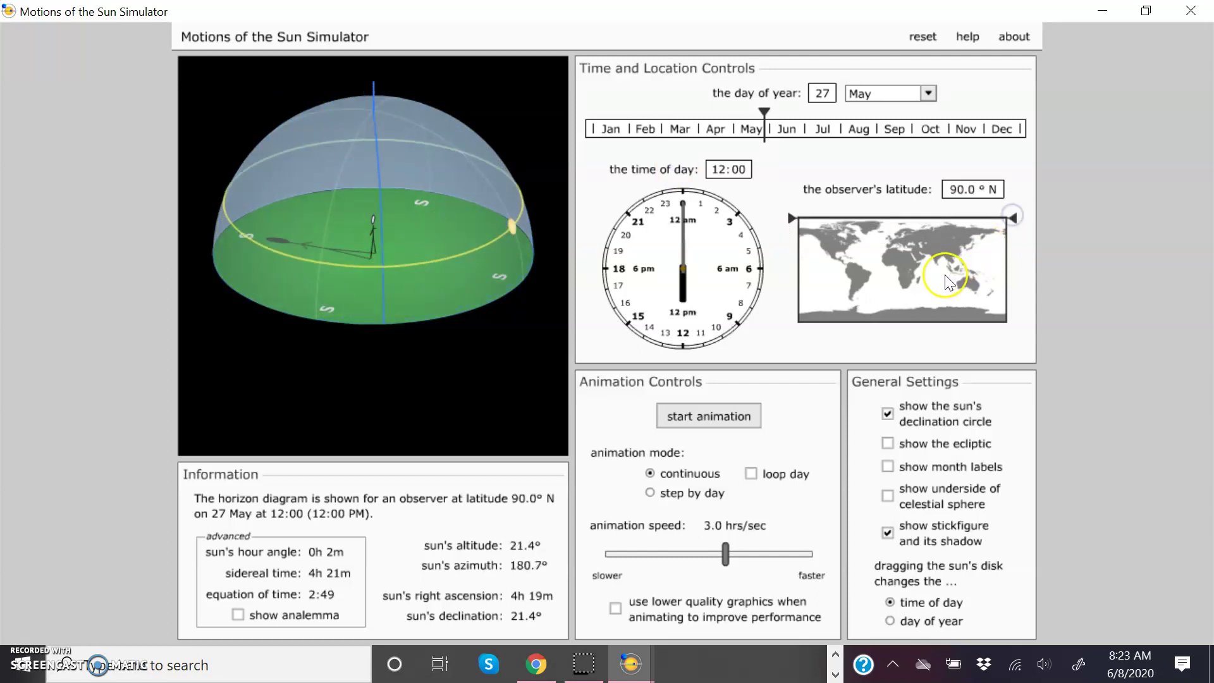
Set the simulated date to 21 June
double_click(817, 95)
text(21)
click(925, 93)
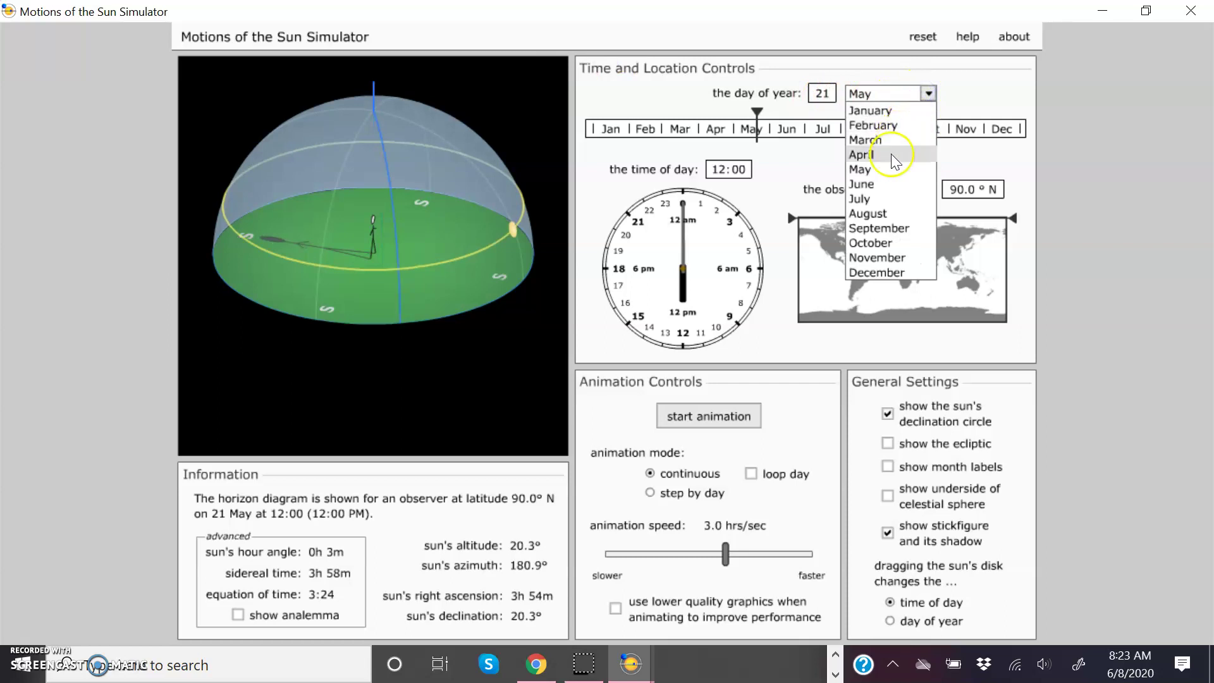
click(882, 183)
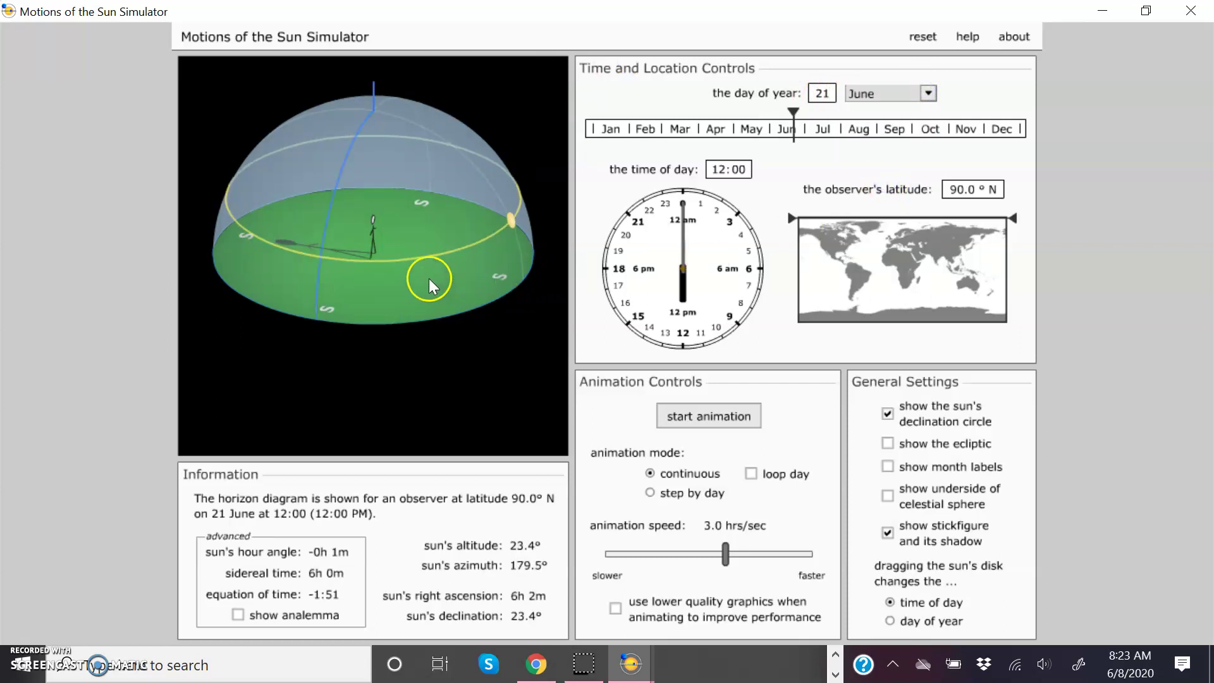
Examine the June sun's daily path at the North Pole by running the continuous animation and stopping it
drag(420, 294, 414, 334)
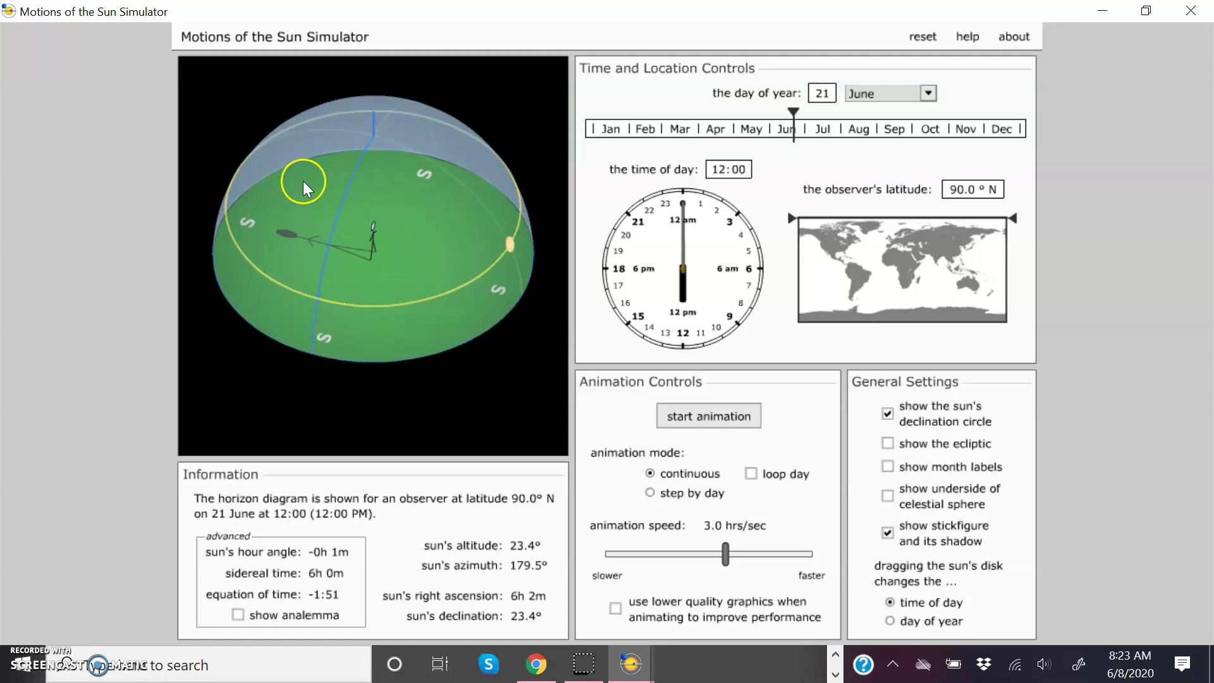
drag(407, 324, 419, 172)
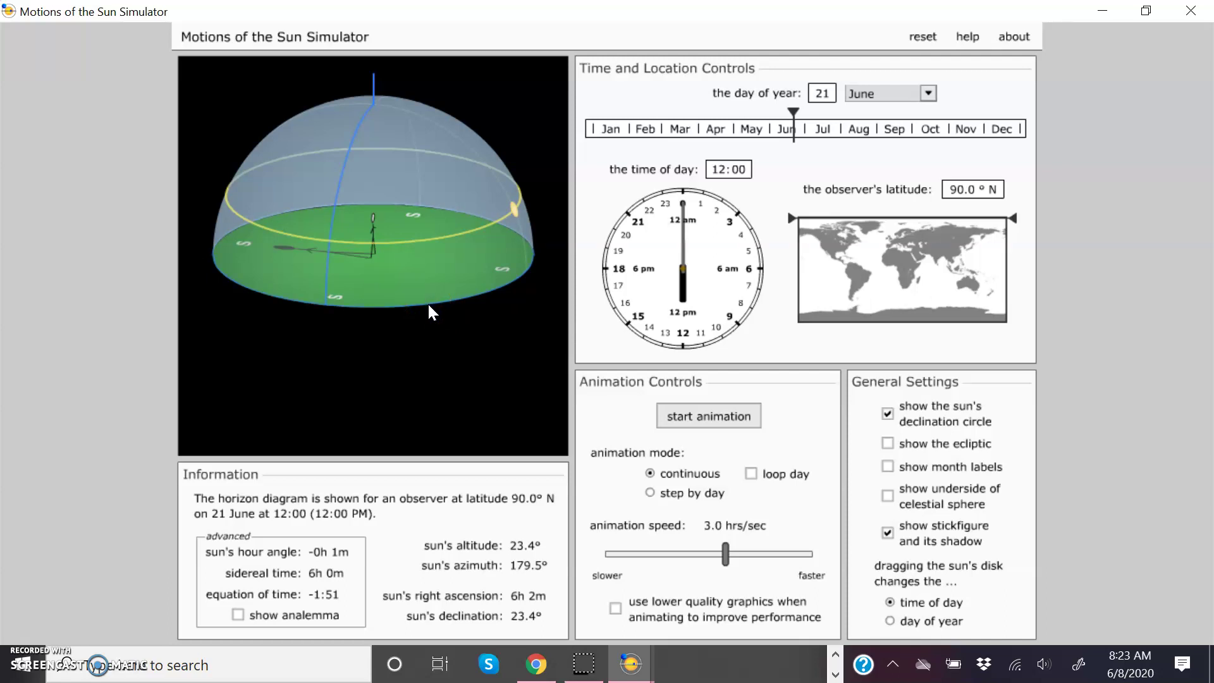
drag(423, 293, 432, 260)
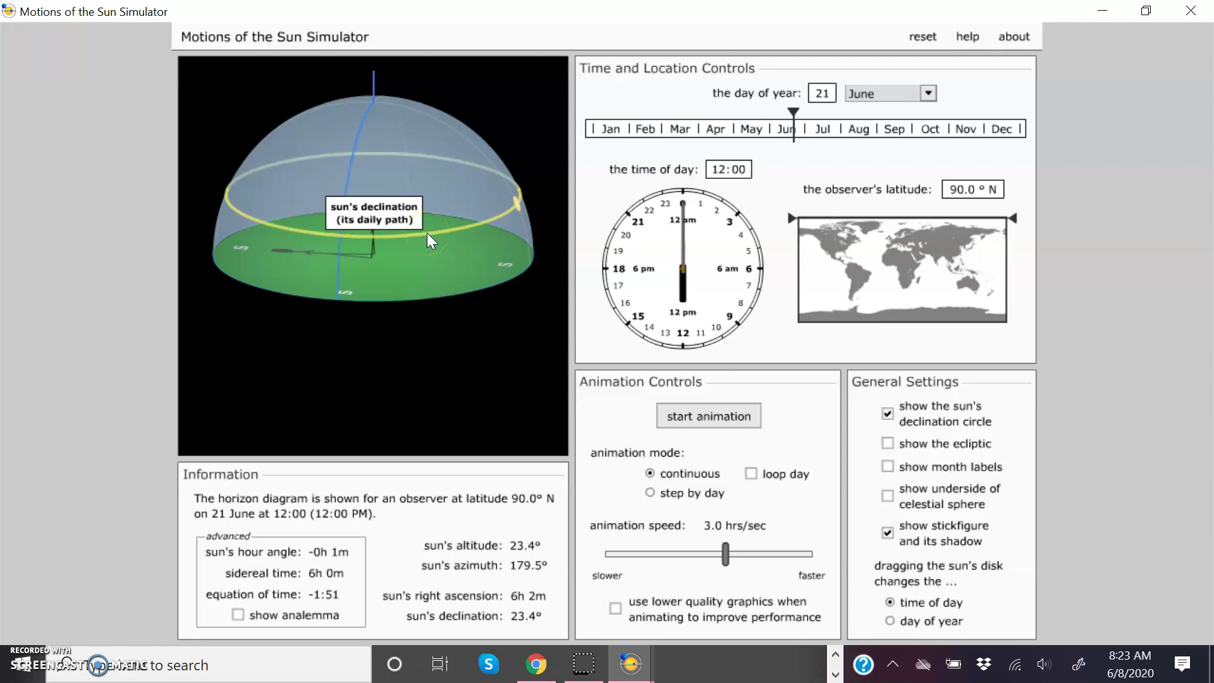
drag(429, 241, 690, 417)
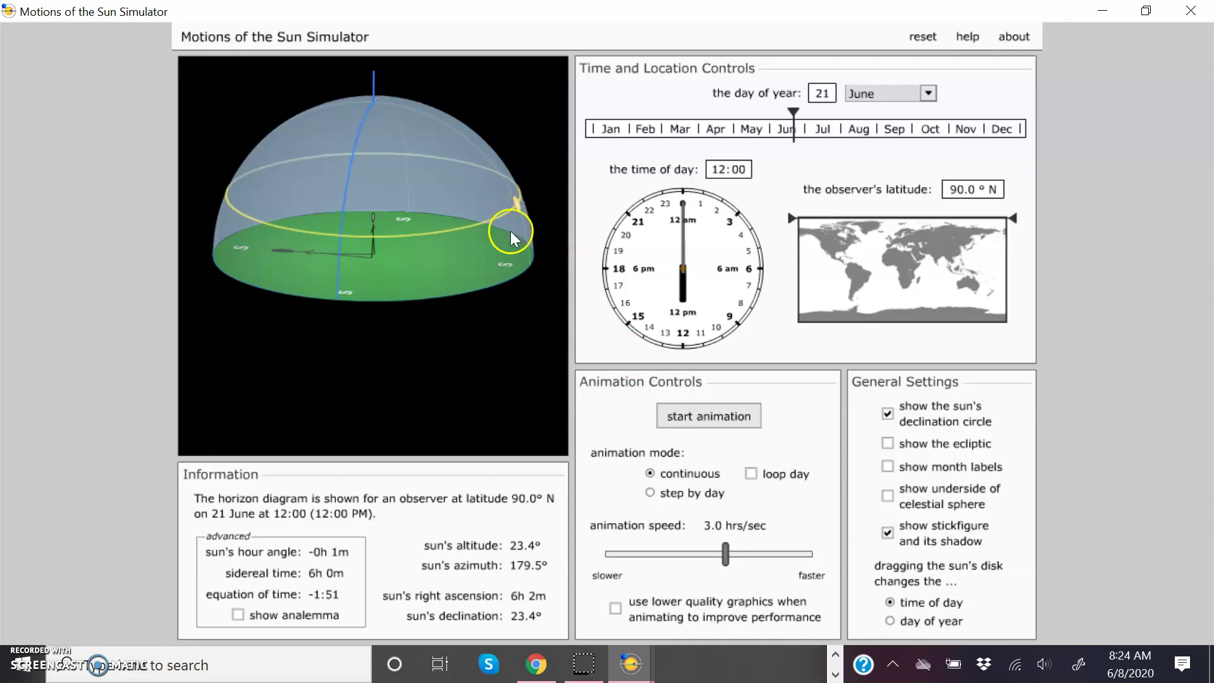
click(704, 415)
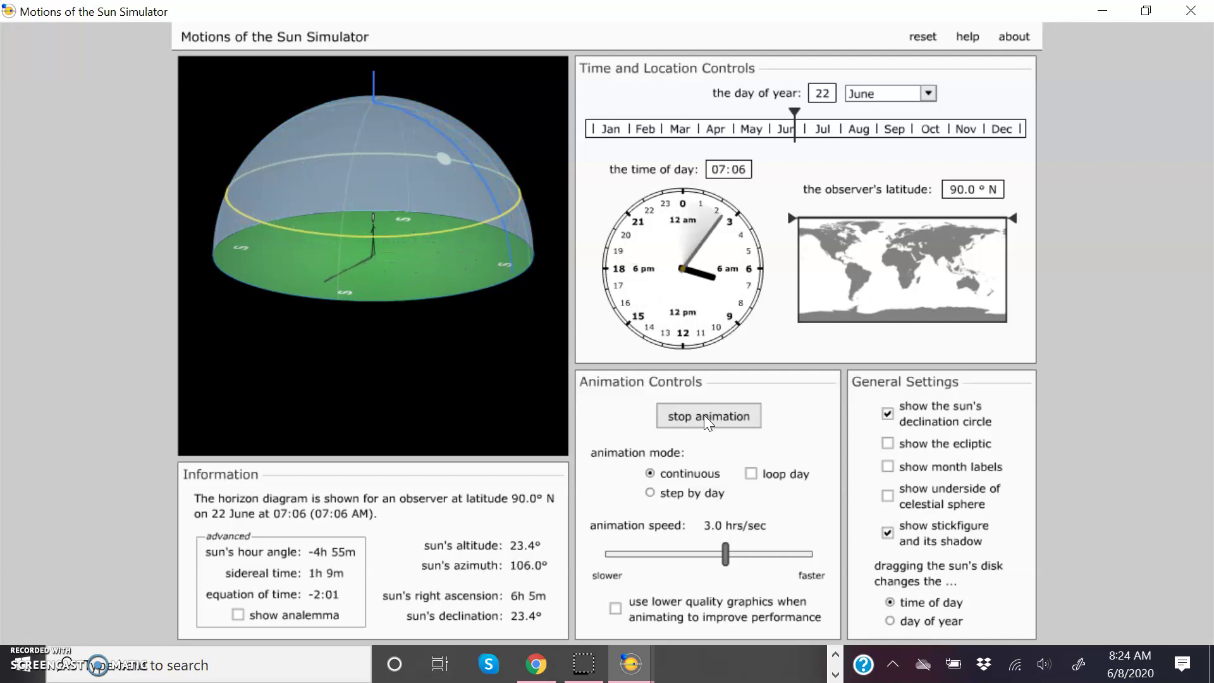
click(704, 415)
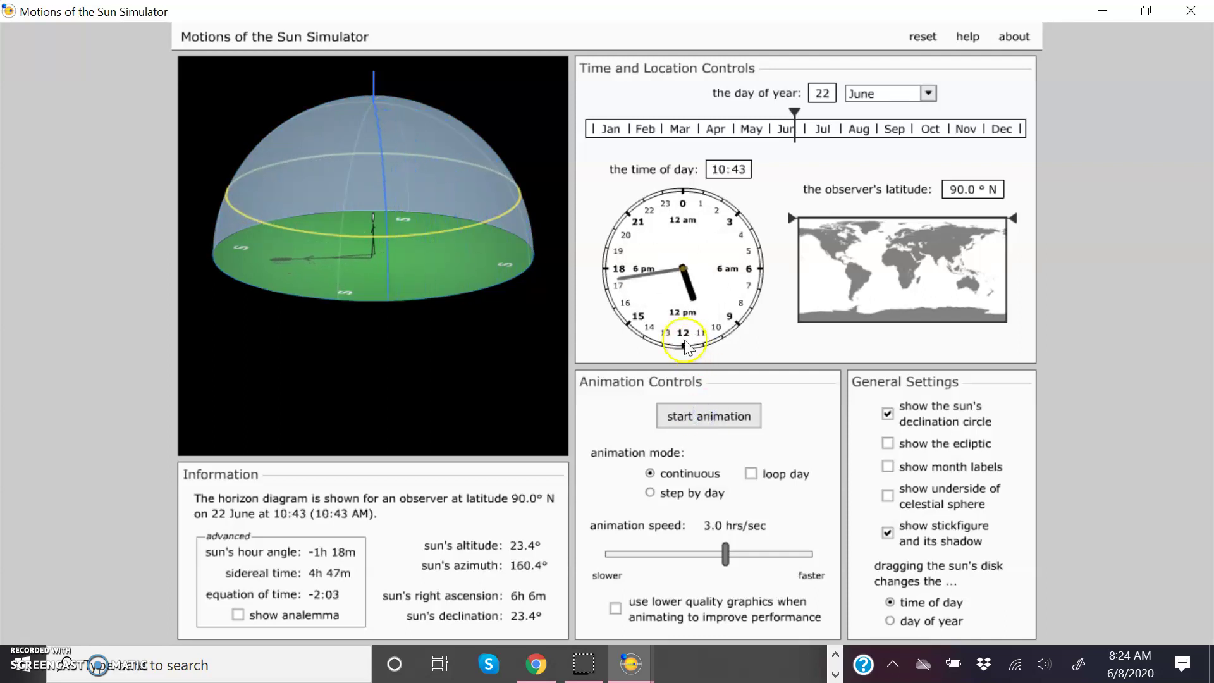
Set the time of day back to 12:00 and change the month to September
mouse_move(632, 253)
mouse_down()
mouse_move(673, 217)
mouse_move(669, 186)
mouse_move(685, 190)
mouse_up()
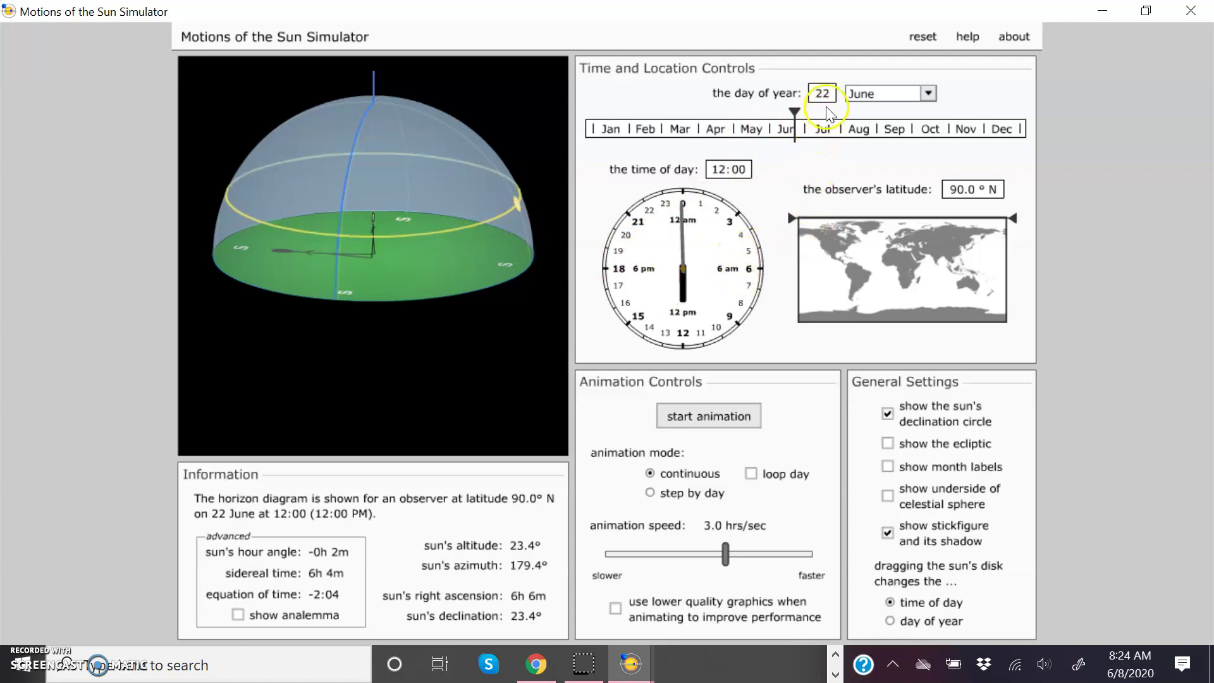
drag(834, 94, 815, 94)
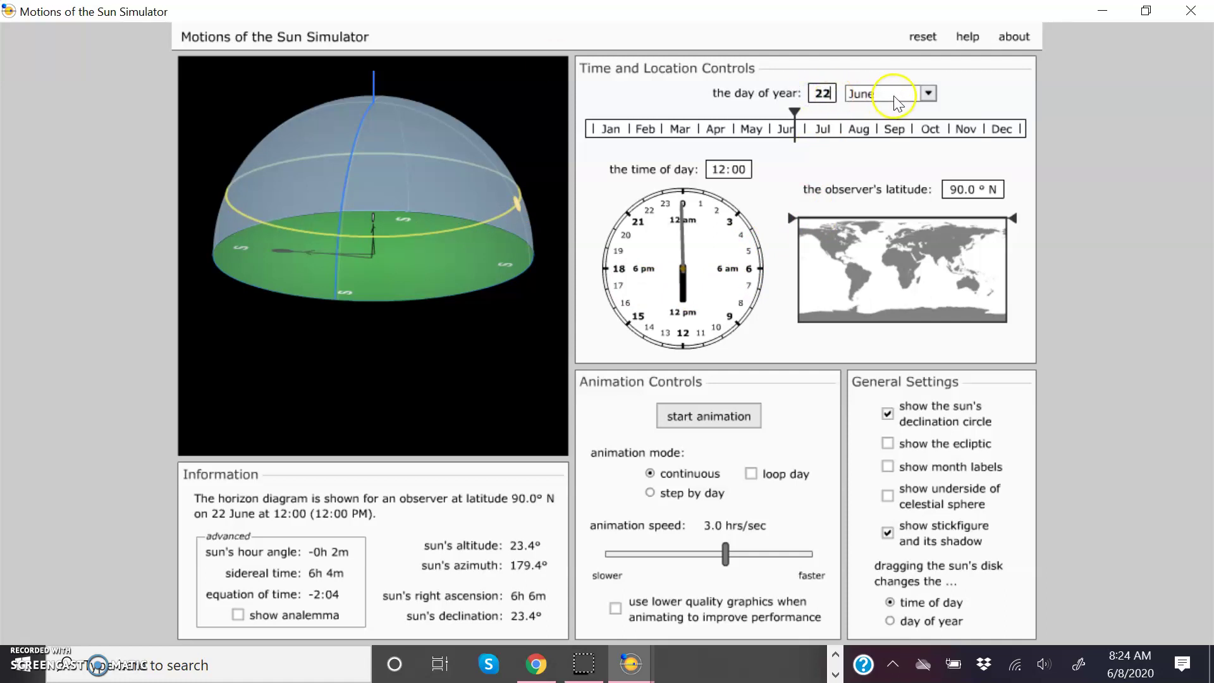
click(929, 93)
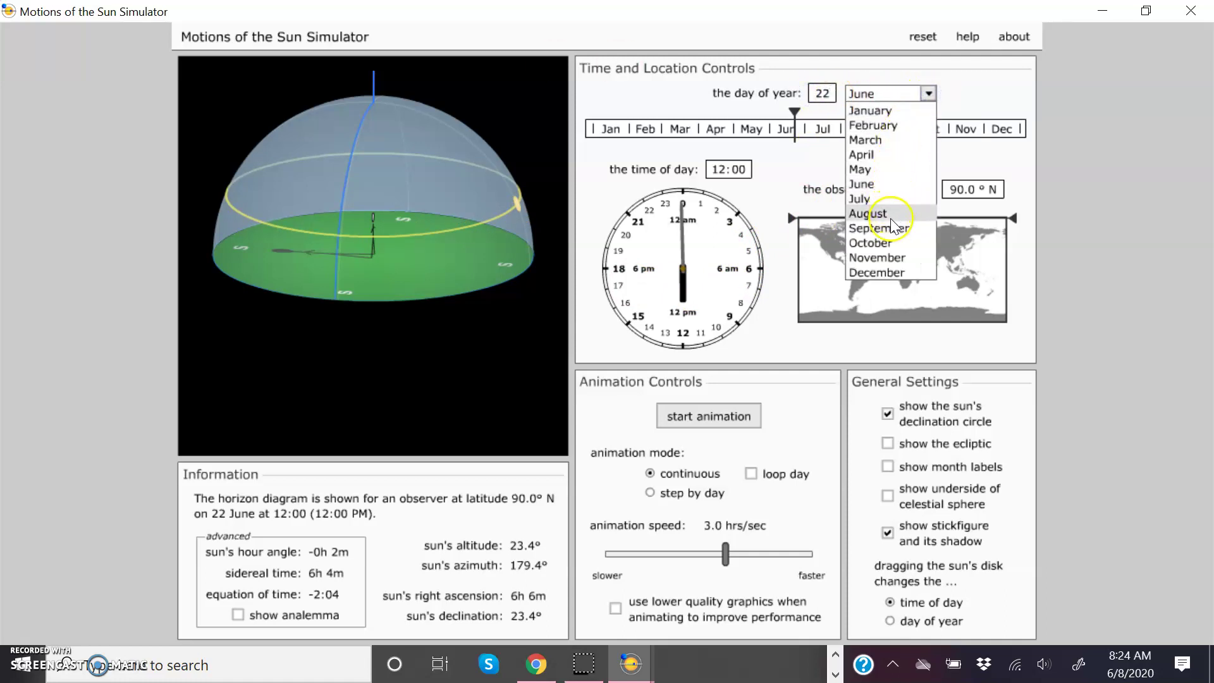
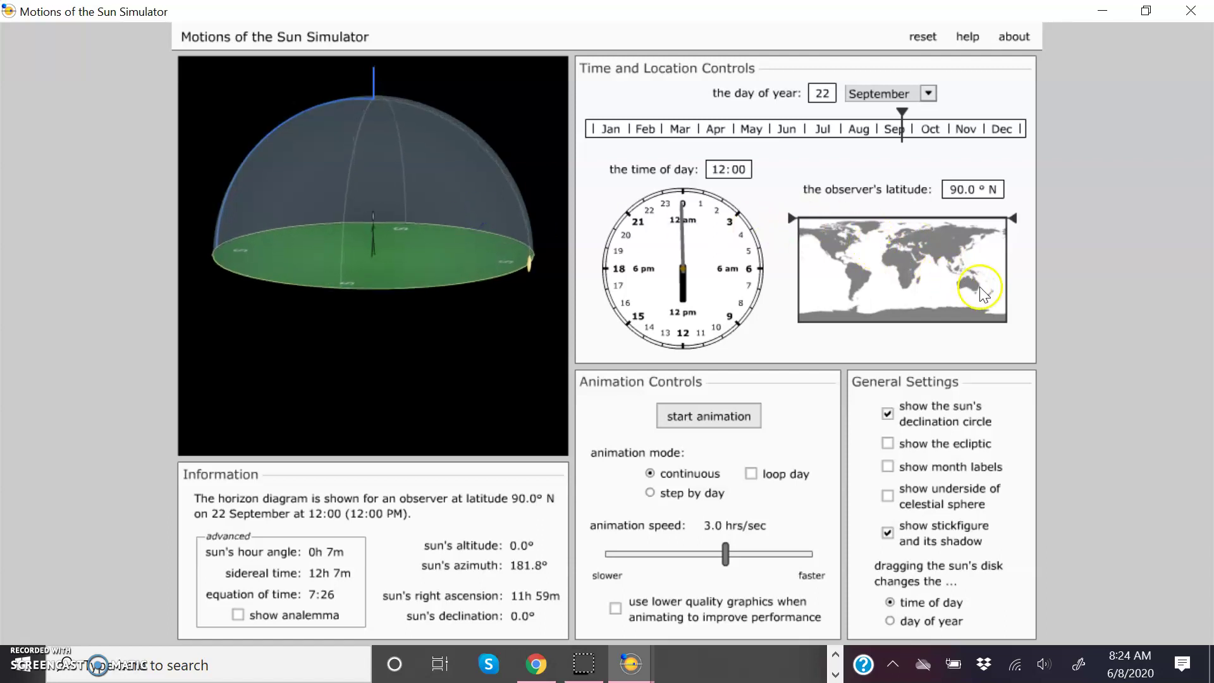
Change the simulated date from September back to 21 June
double_click(834, 98)
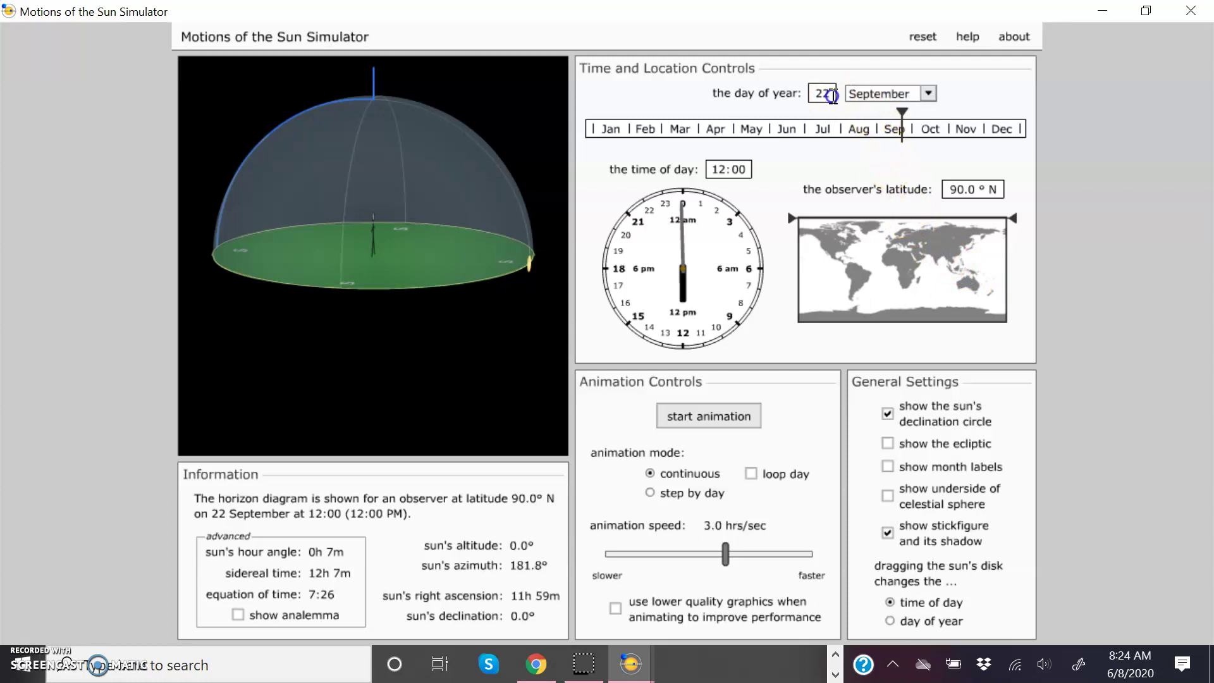
text(21)
click(928, 94)
click(888, 180)
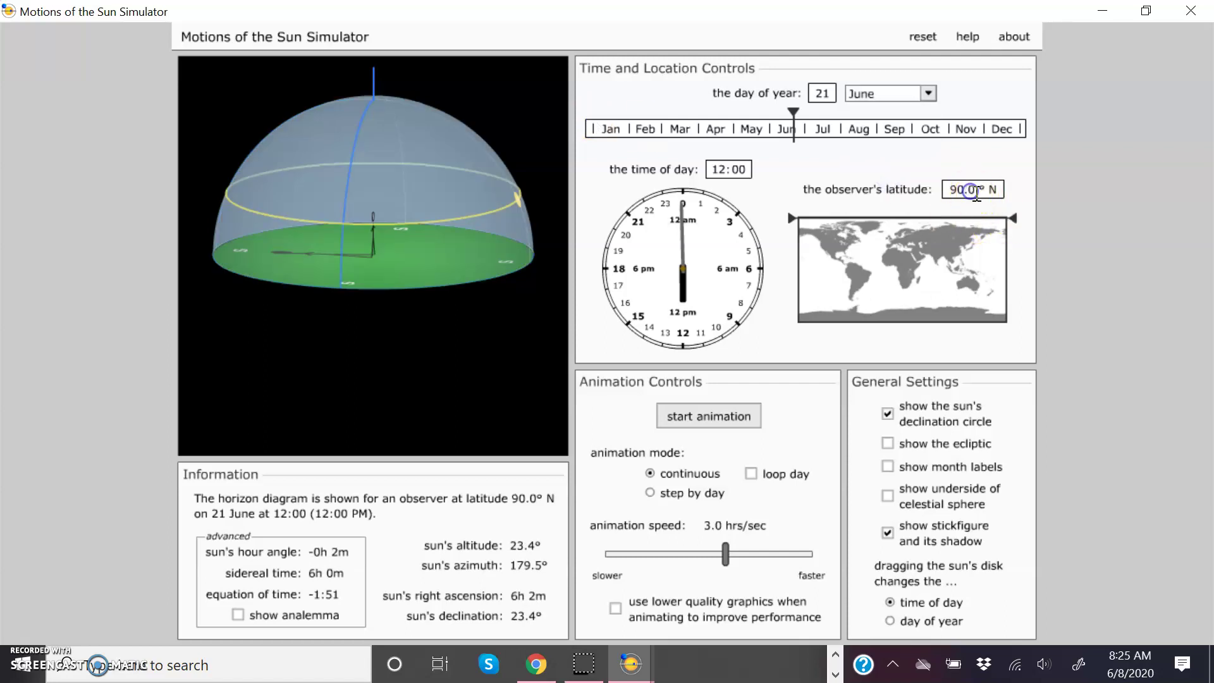
Set the observer's latitude to 0° at the equator
drag(972, 191, 922, 194)
text(0)
key(Return)
Move the date along the year timeline to 21 September for the observer at the equator
drag(480, 251, 497, 288)
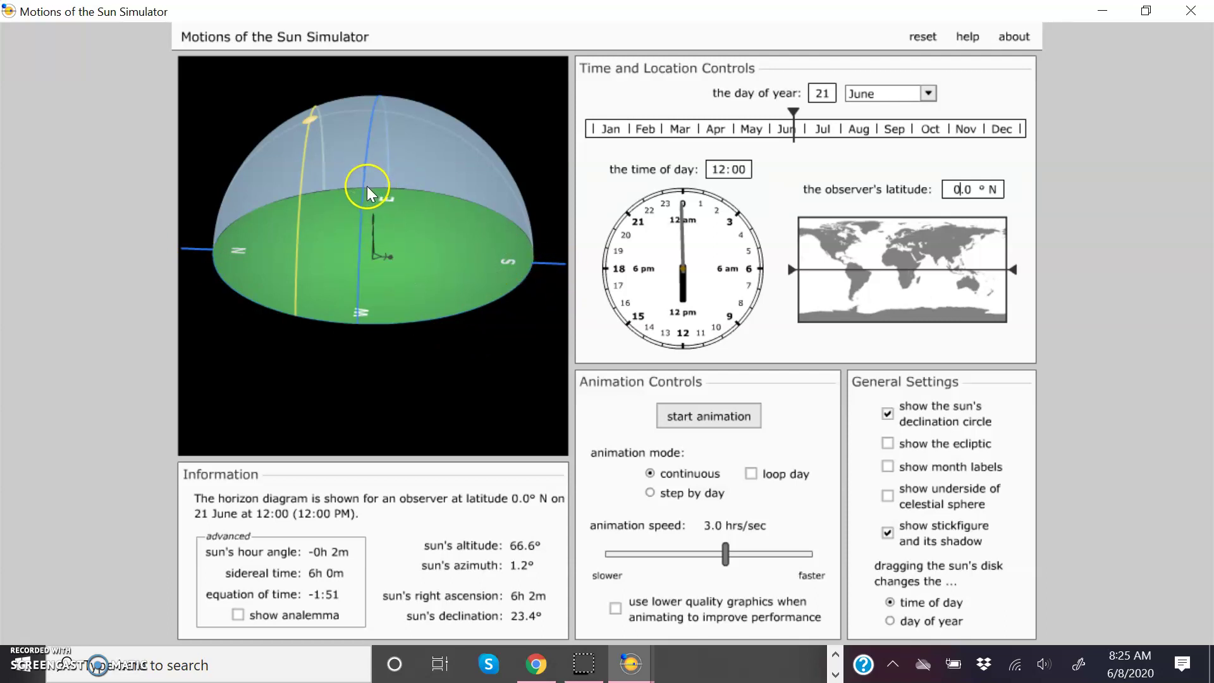
drag(396, 210, 454, 269)
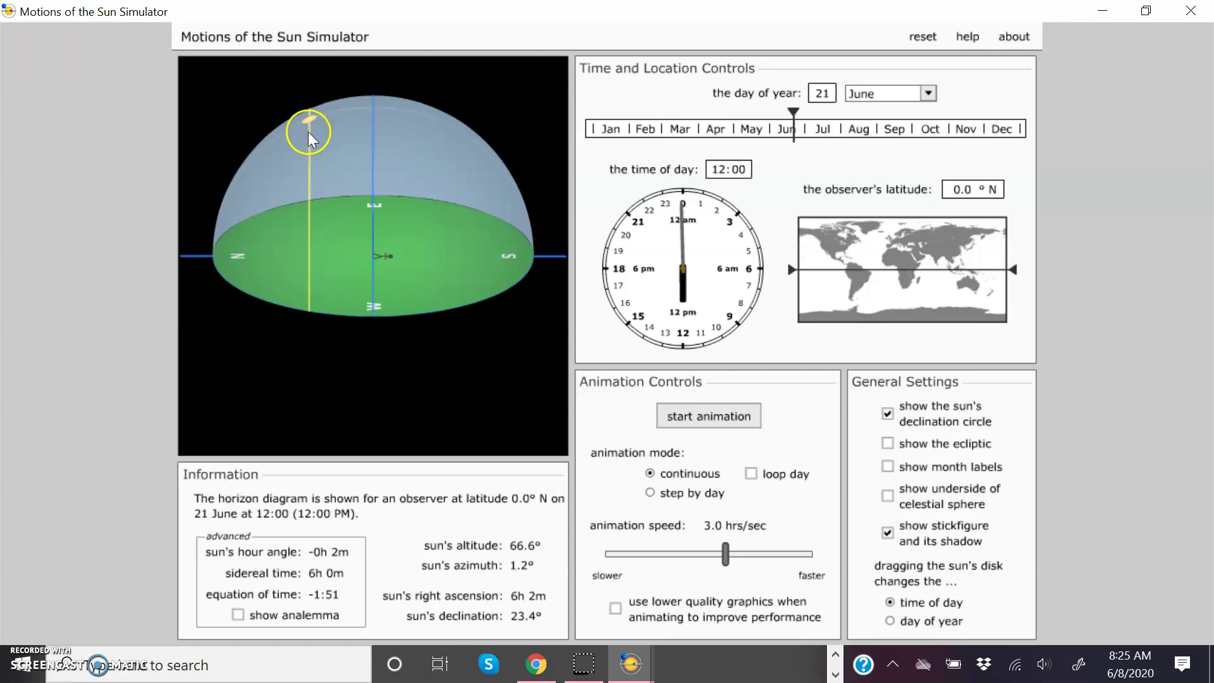
drag(378, 245, 336, 234)
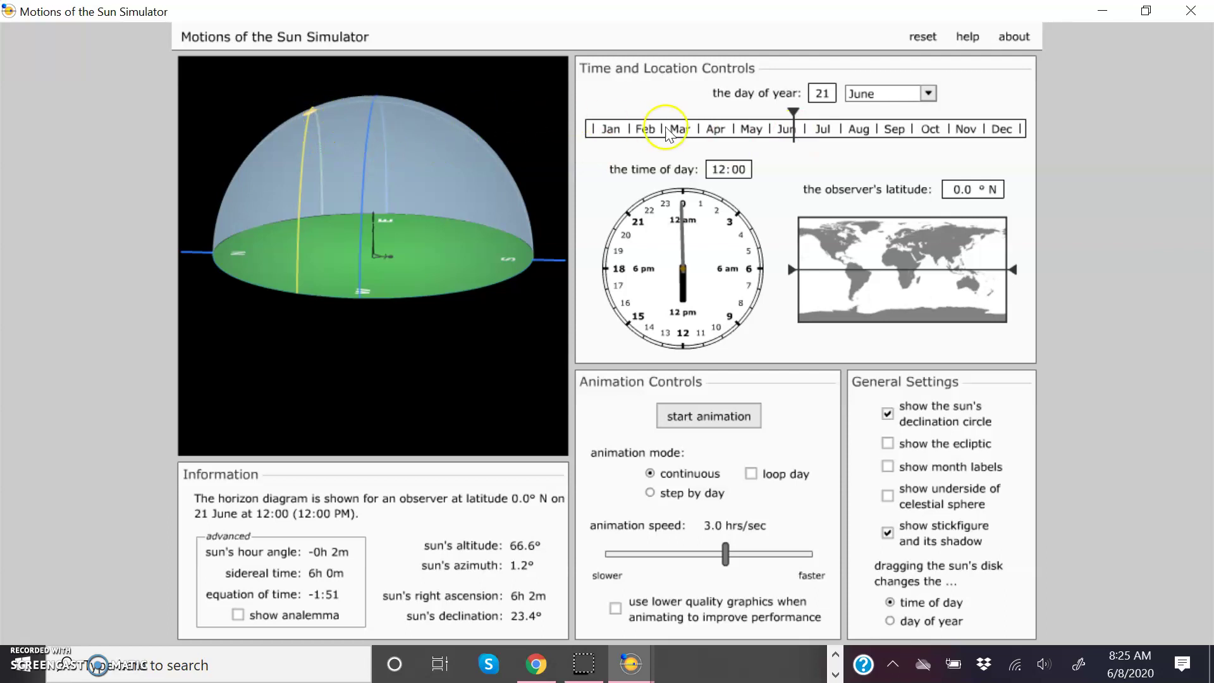
drag(795, 131, 904, 143)
mouse_move(423, 219)
mouse_down()
mouse_move(439, 221)
mouse_move(411, 264)
mouse_move(384, 234)
mouse_move(427, 208)
mouse_move(427, 226)
mouse_move(426, 211)
mouse_move(403, 236)
mouse_move(407, 222)
mouse_up()
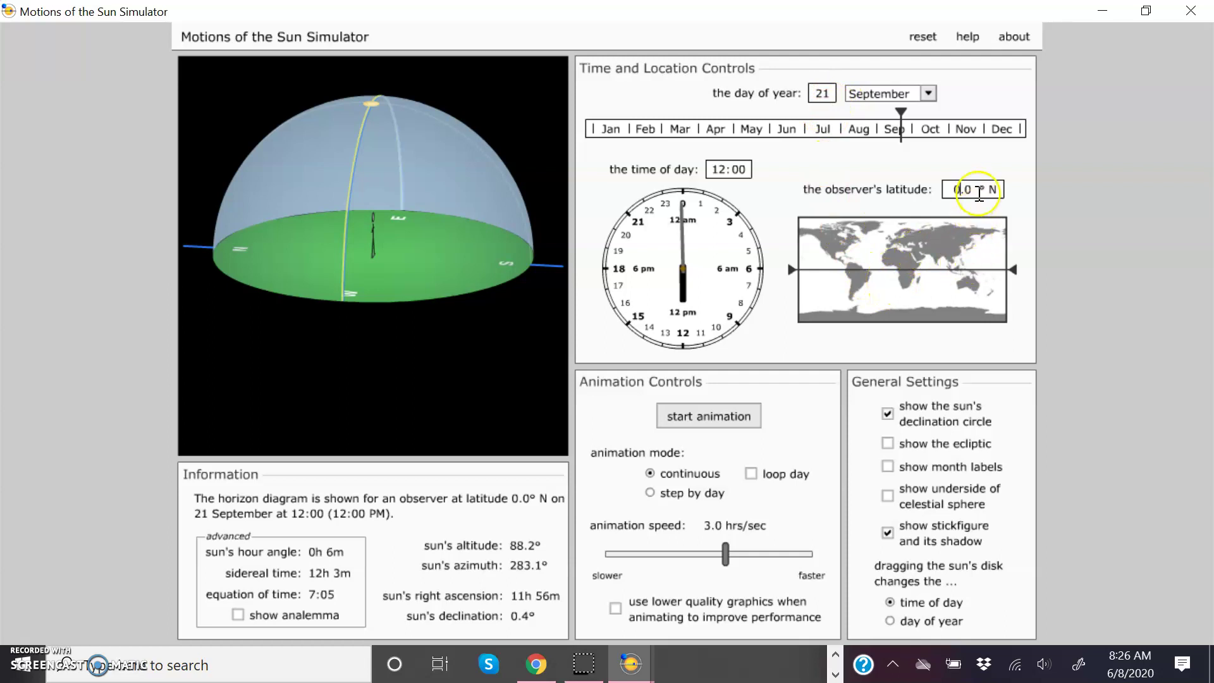
Set the observer's latitude to 33° N
drag(979, 186, 940, 195)
text(33)
key(Return)
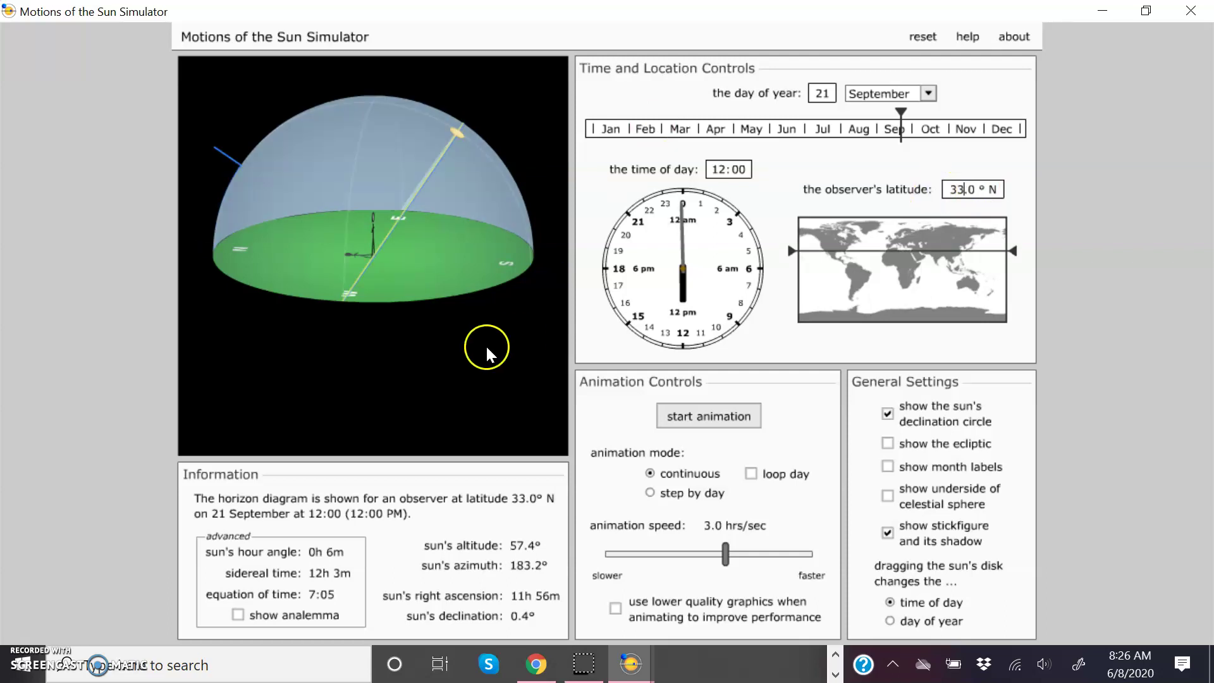
Run and stop the animation of the September sun's path at 33° N, and reset the time of day to 12:00
drag(442, 264, 449, 237)
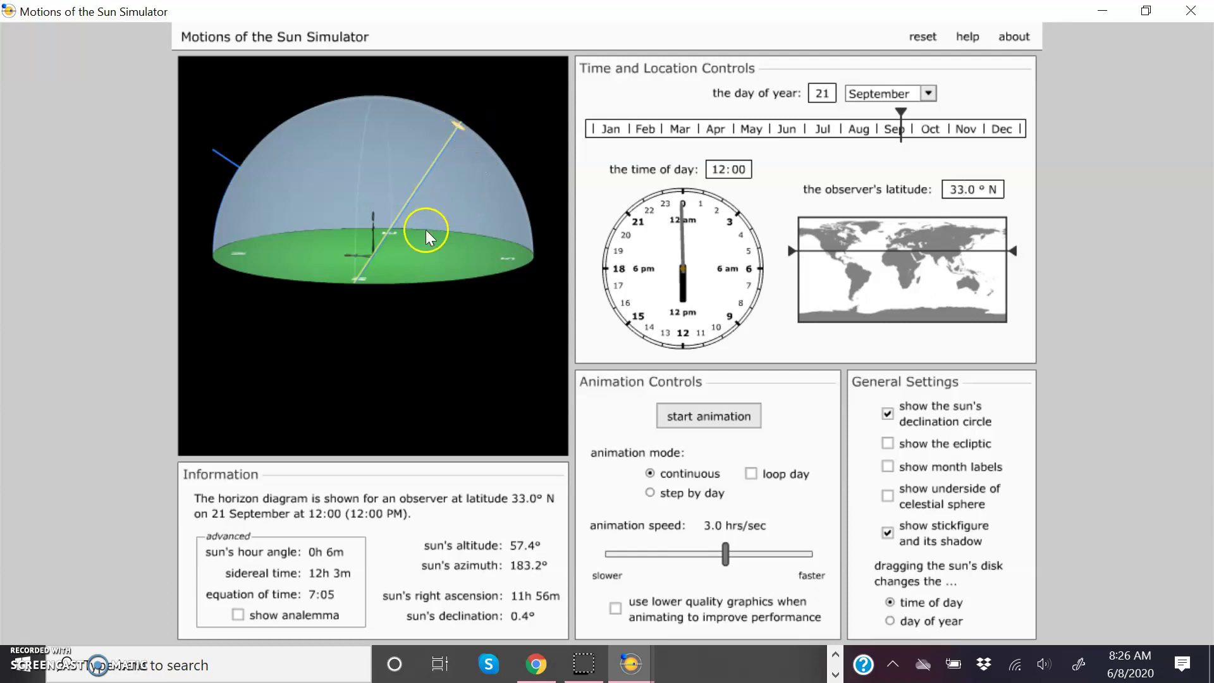
drag(423, 246, 433, 276)
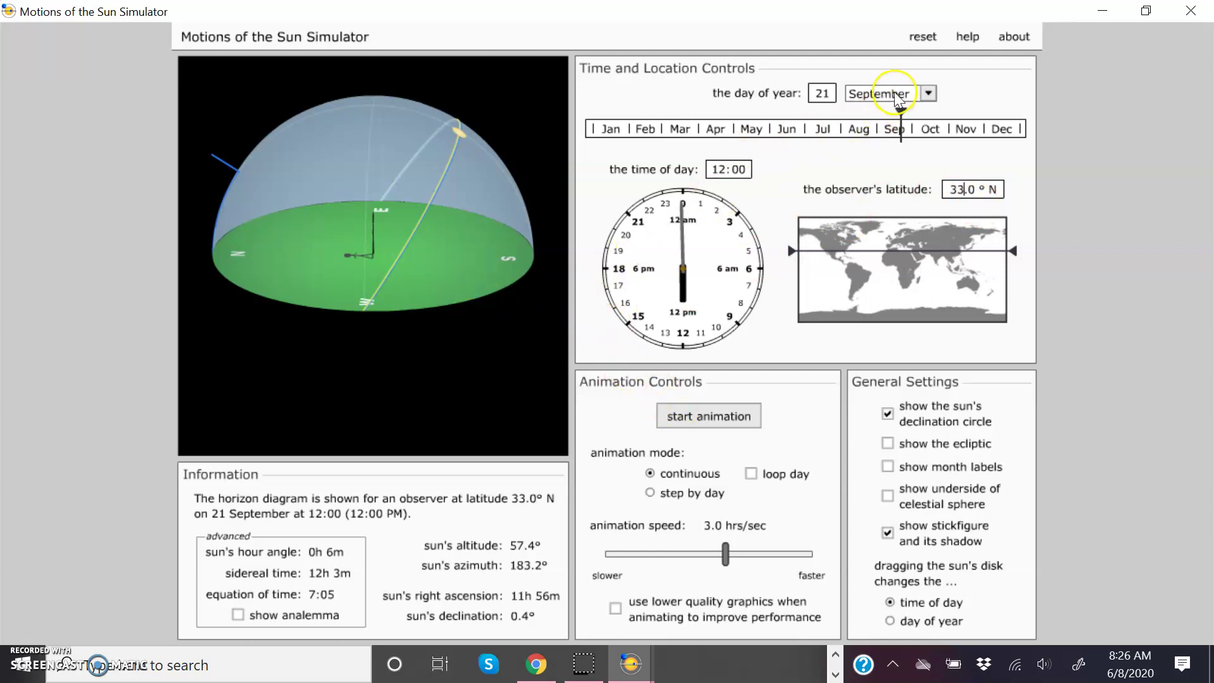
click(686, 418)
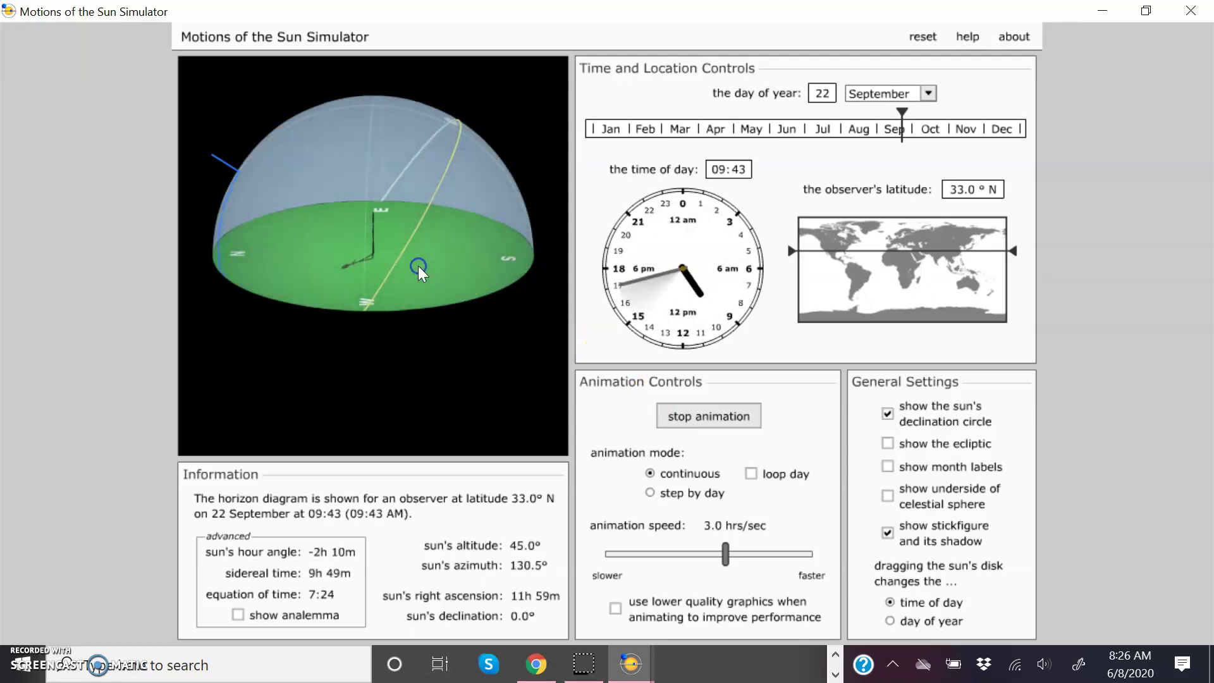
click(702, 416)
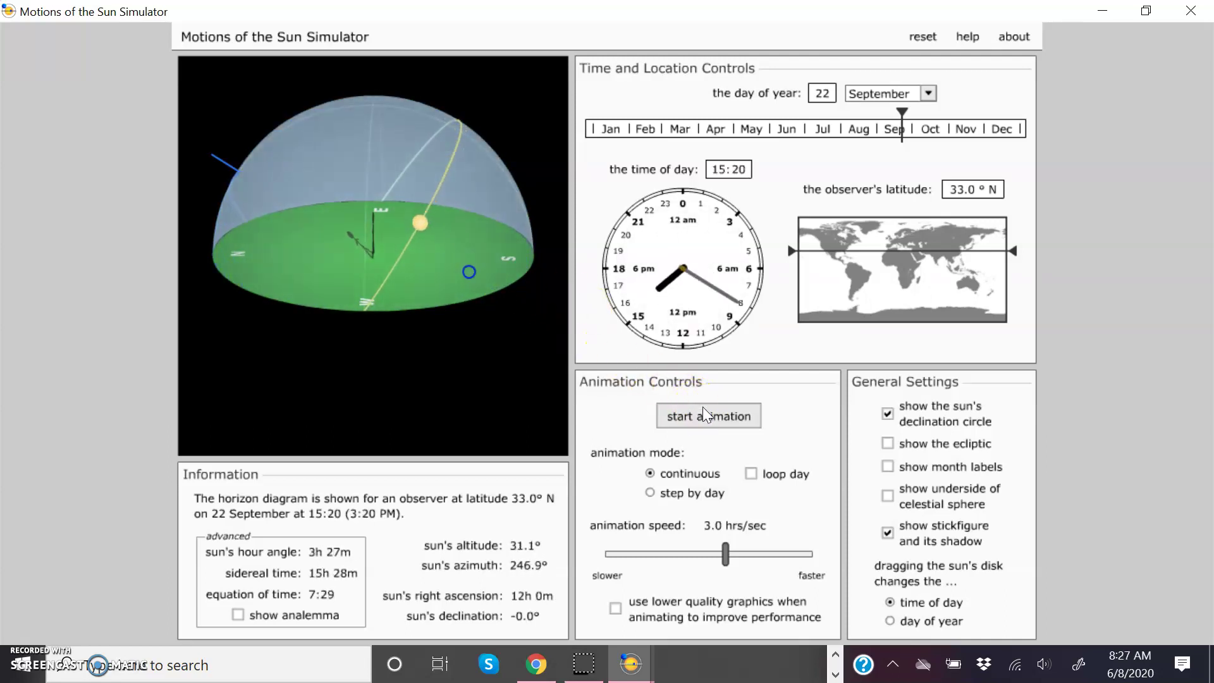
drag(664, 285, 695, 341)
drag(671, 214, 682, 212)
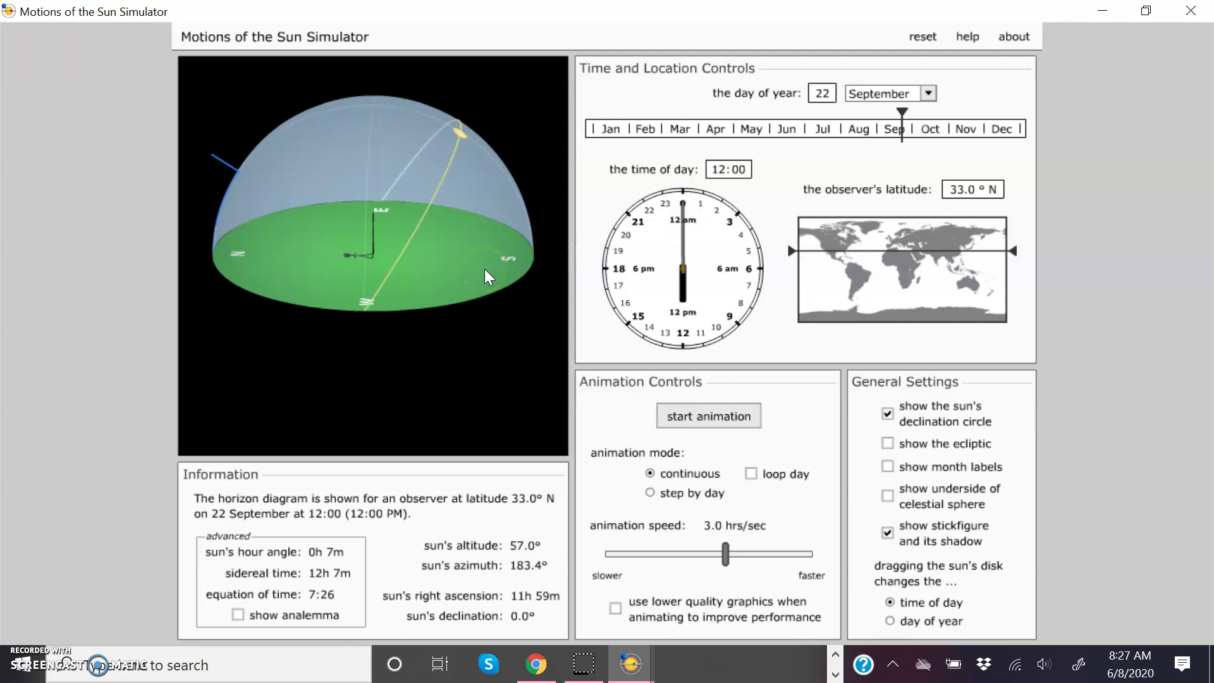
Set the simulated date to 21 December
click(830, 93)
key(BackSpace)
text(1)
click(905, 112)
click(927, 93)
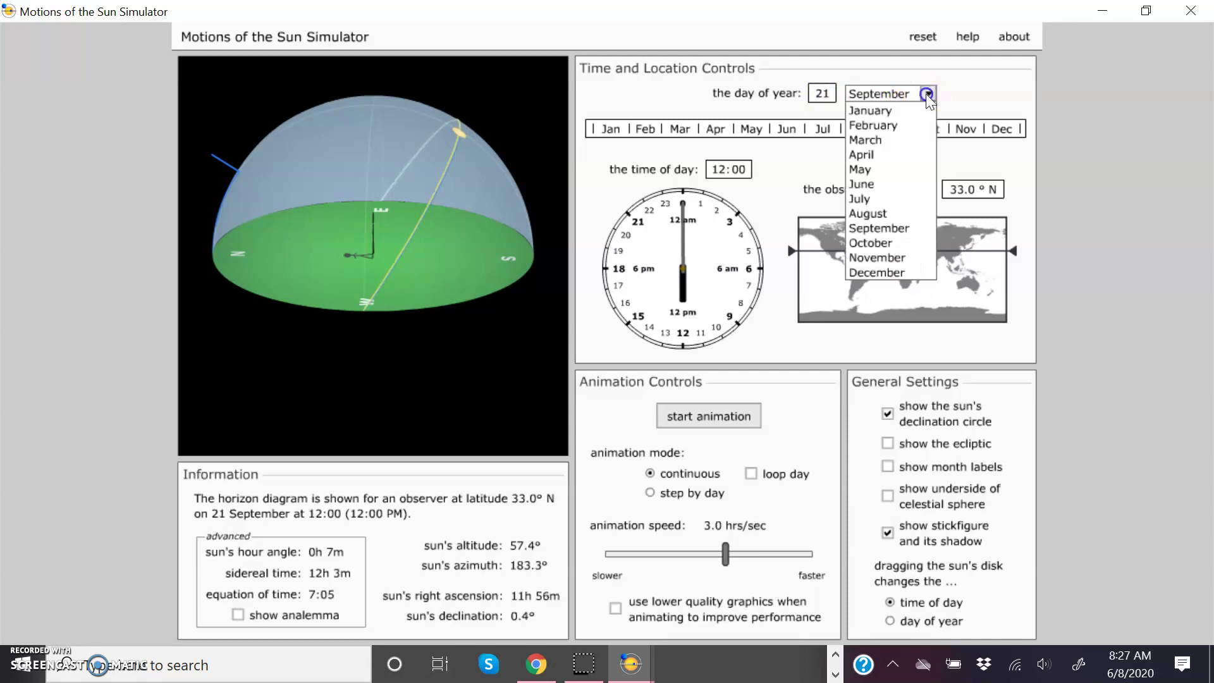
click(881, 273)
Set the observer's latitude to 23.5° S for the 21 December date
click(978, 190)
drag(977, 190, 933, 191)
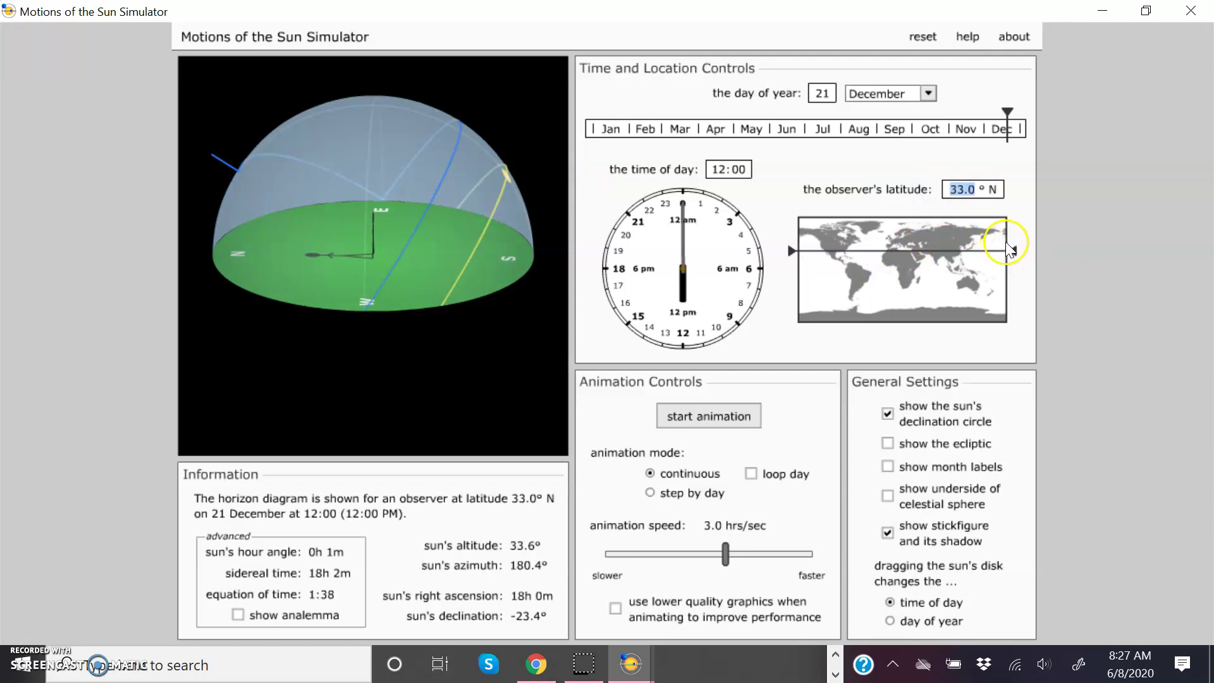
drag(1011, 249, 1010, 283)
click(976, 198)
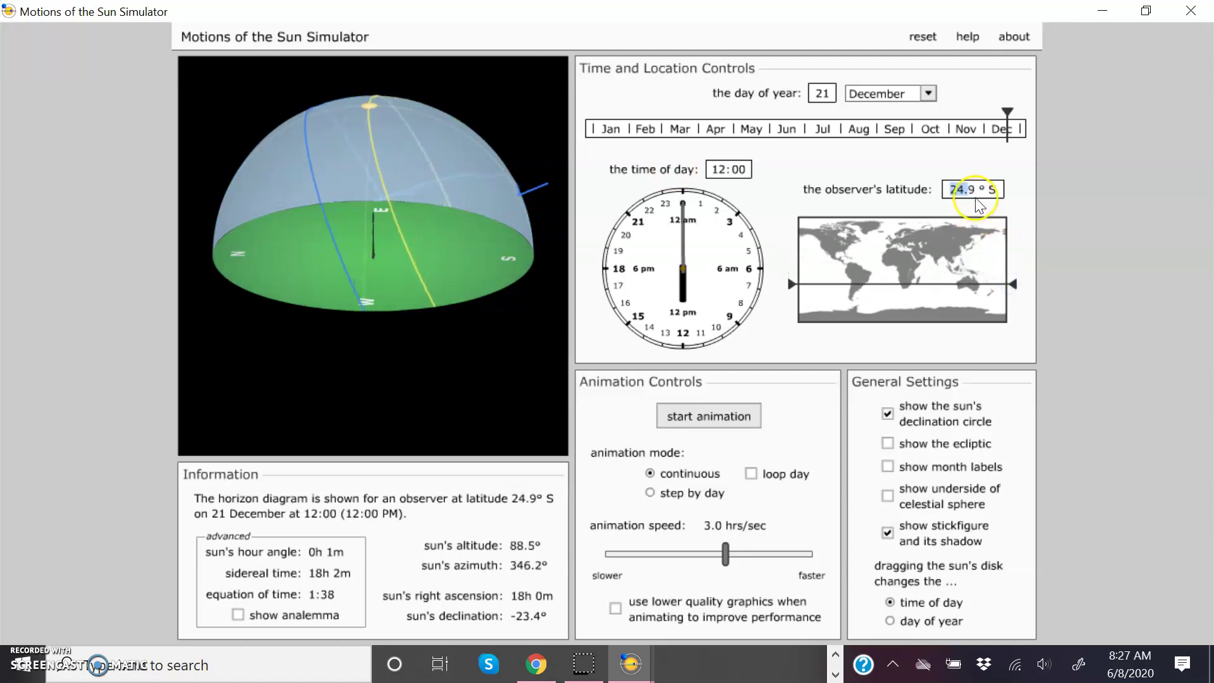
text(235)
key(Return)
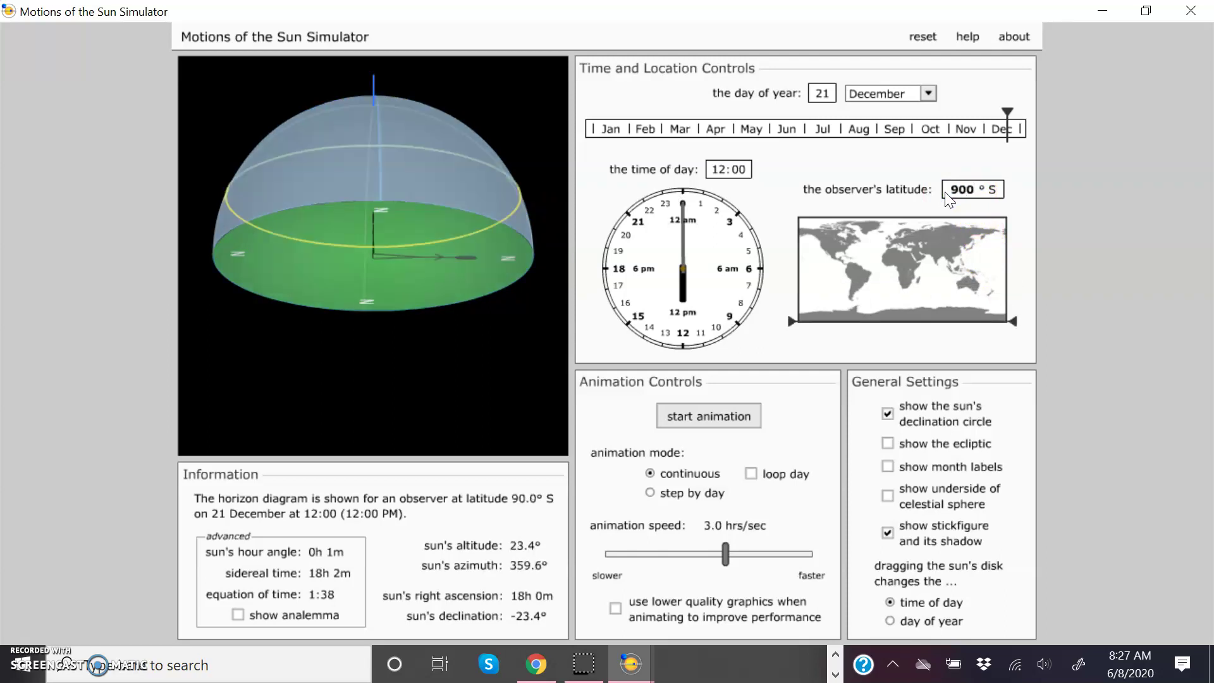
key(ctrl+a)
text(0)
text(3.5)
key(Return)
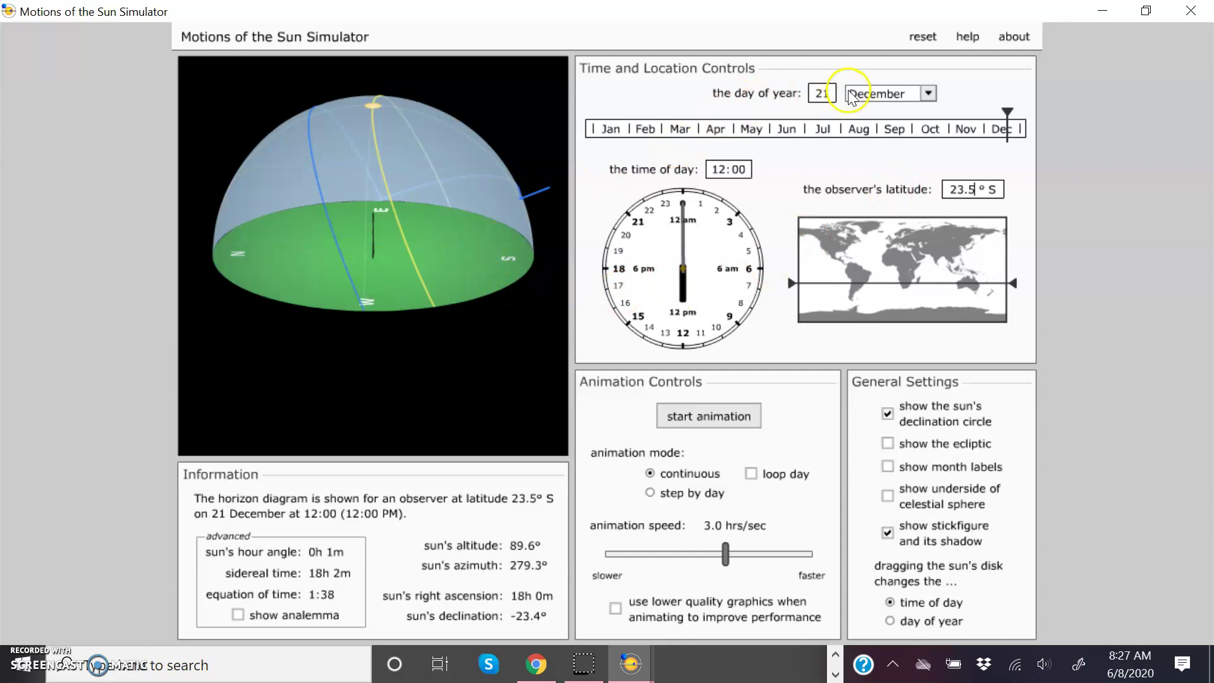
Tilt the horizon diagram to a lower viewpoint and examine the sun's path against the celestial equator at 23.5° S
drag(475, 268, 465, 245)
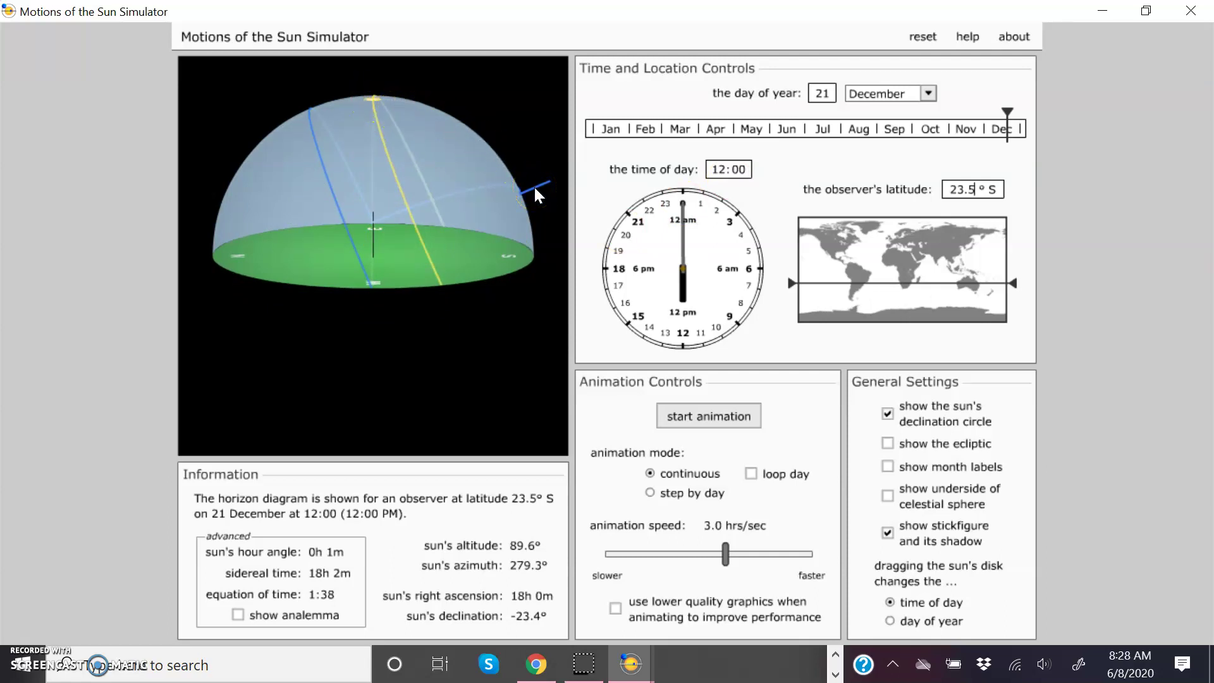
mouse_move(323, 170)
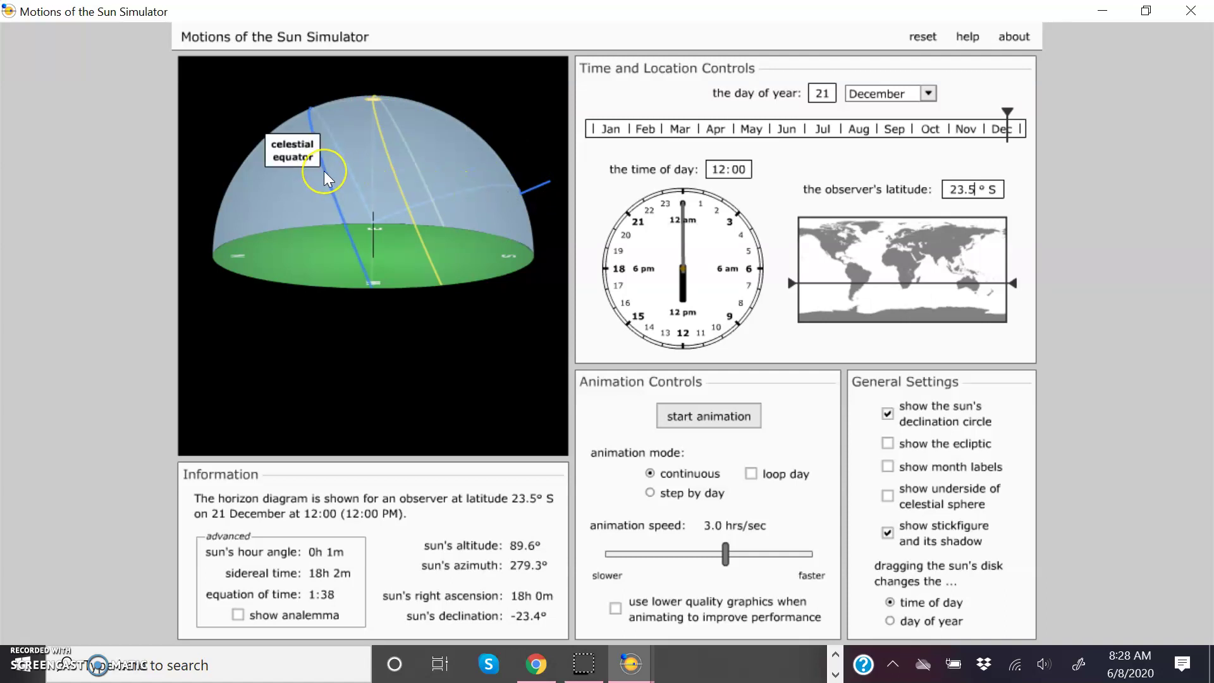
click(389, 244)
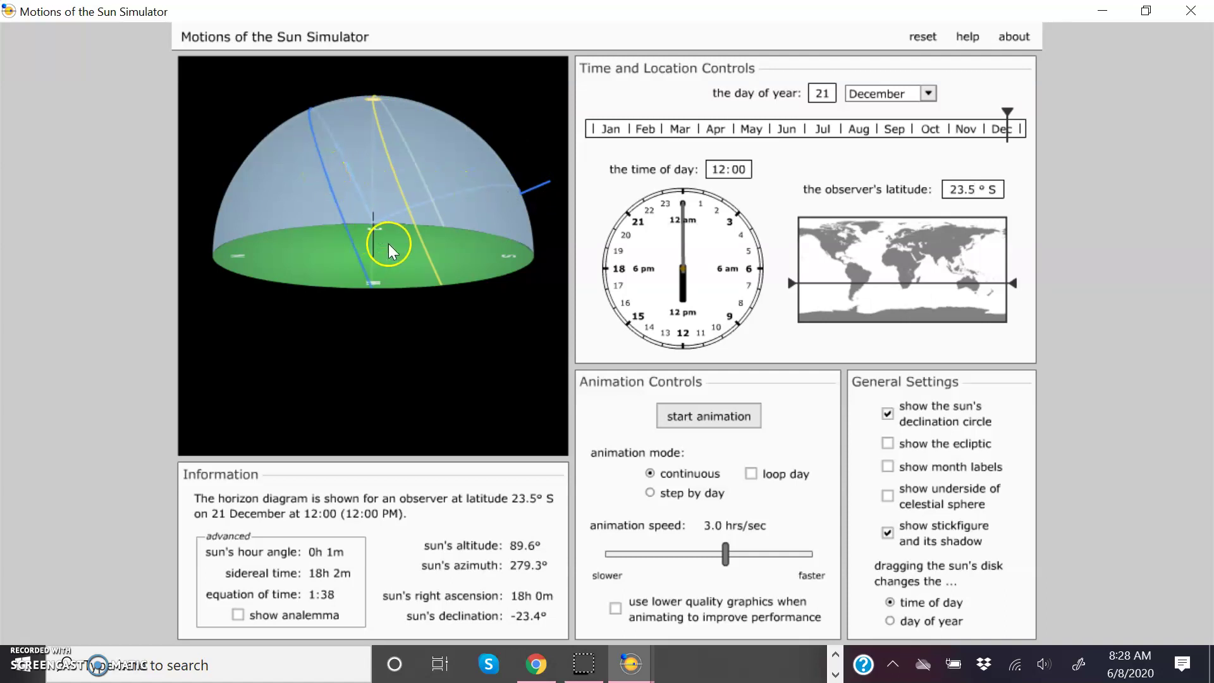
mouse_move(397, 255)
mouse_down()
mouse_move(388, 295)
mouse_move(378, 279)
mouse_move(396, 263)
mouse_up()
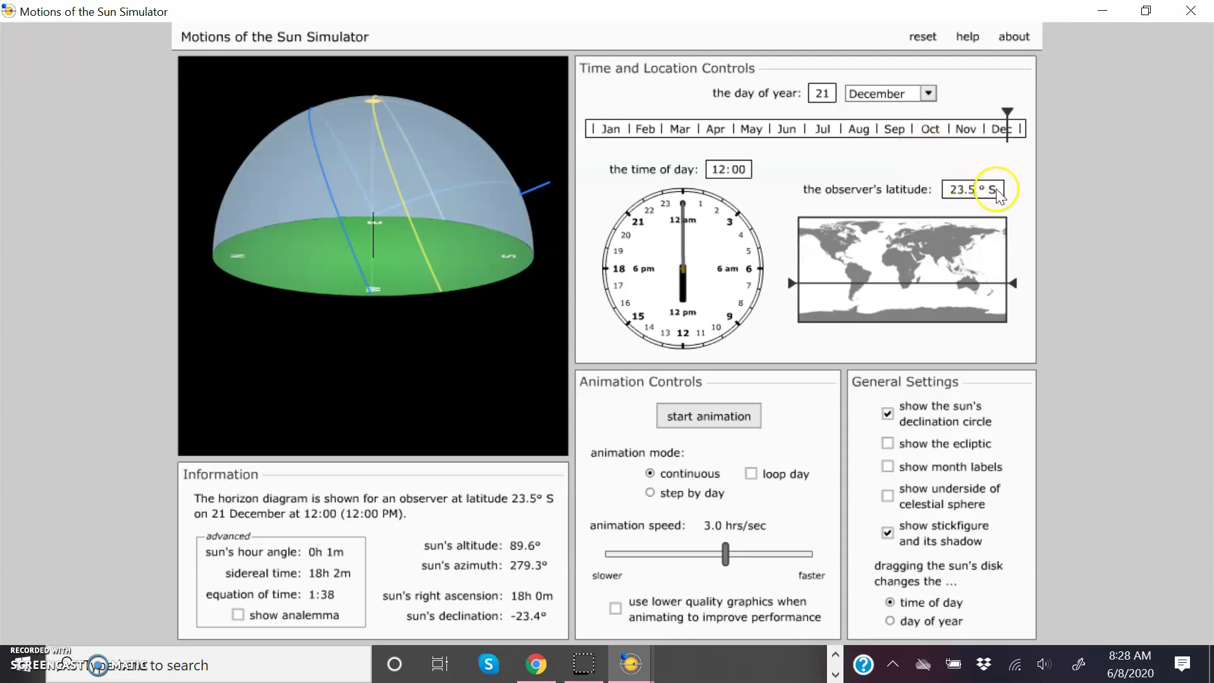
Set the observer's latitude to 66.5° N
drag(1013, 284, 1010, 228)
triple_click(943, 191)
text(66)
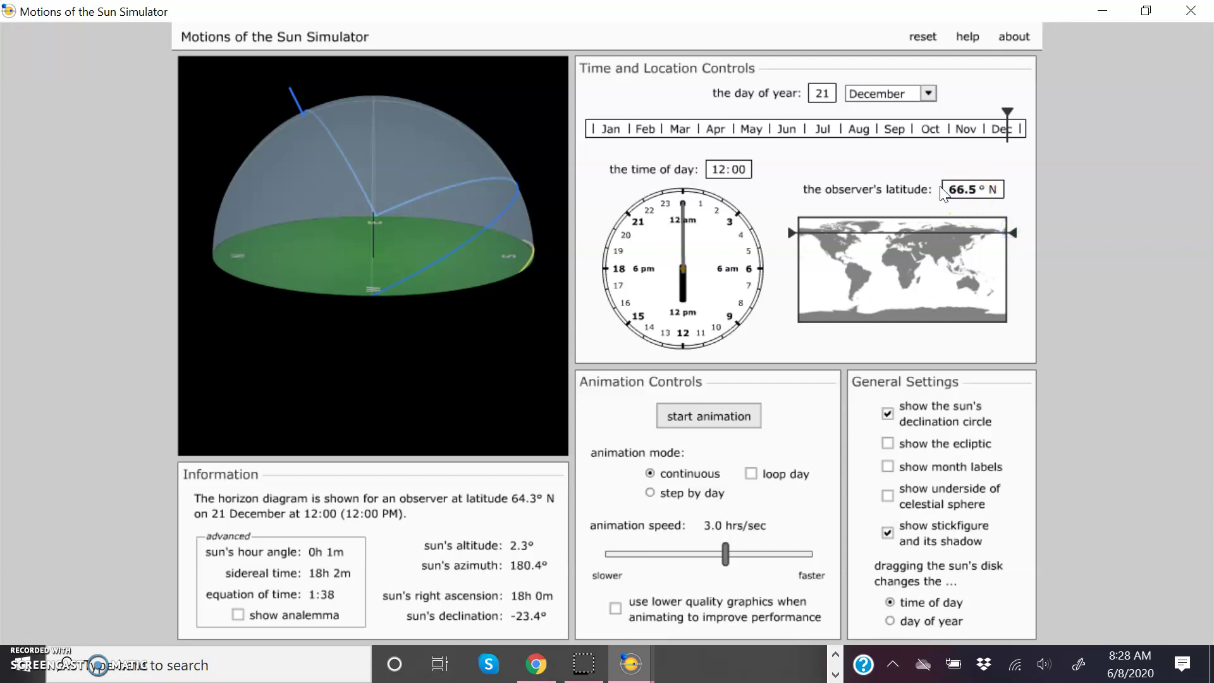
text(.5)
key(Return)
click(954, 192)
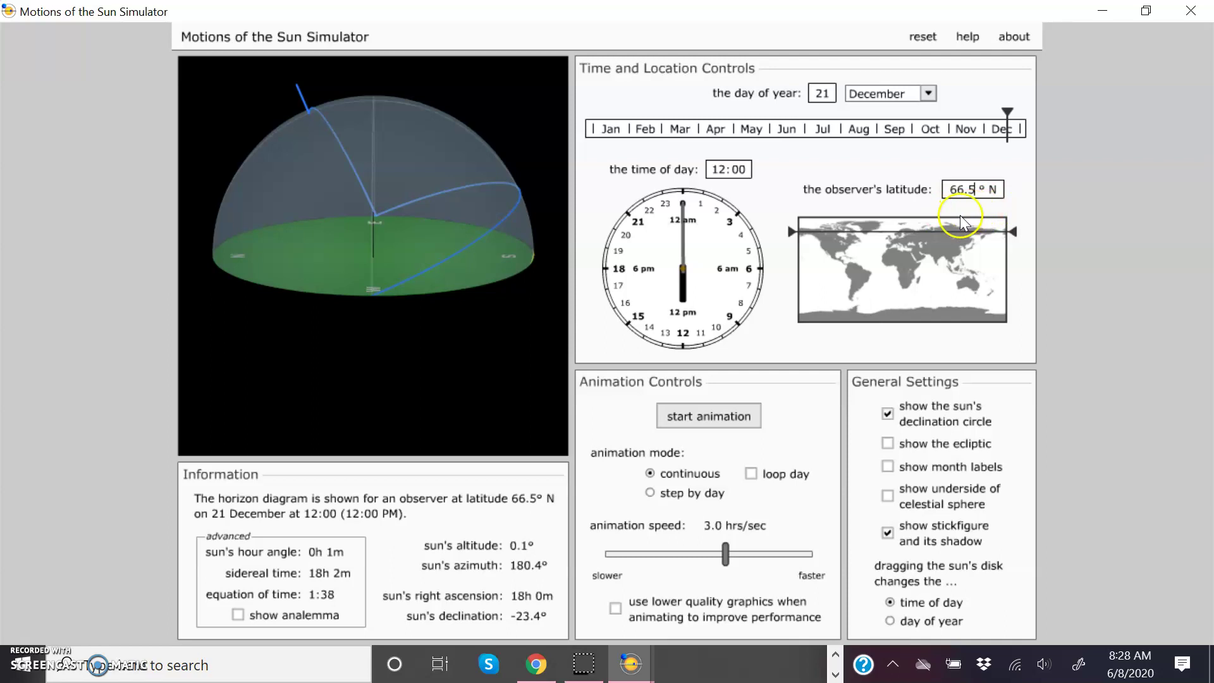
Set the simulated date to 21 June and examine the sun's daily path at 66.5° N
click(927, 94)
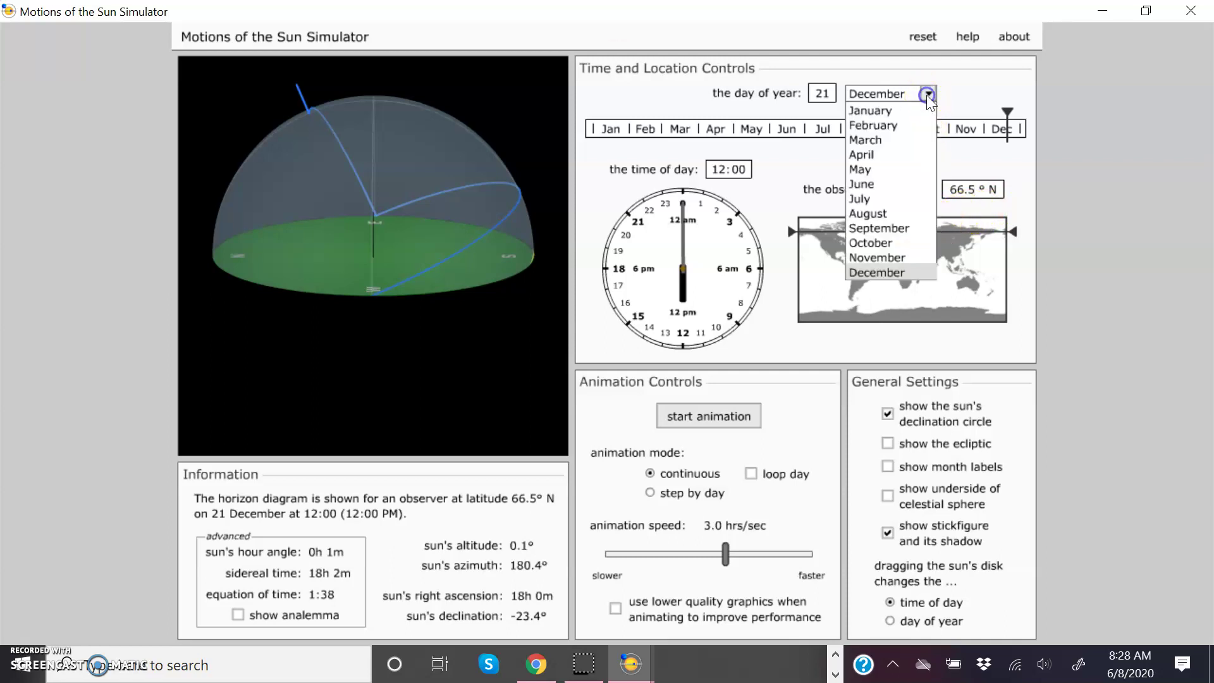
click(868, 184)
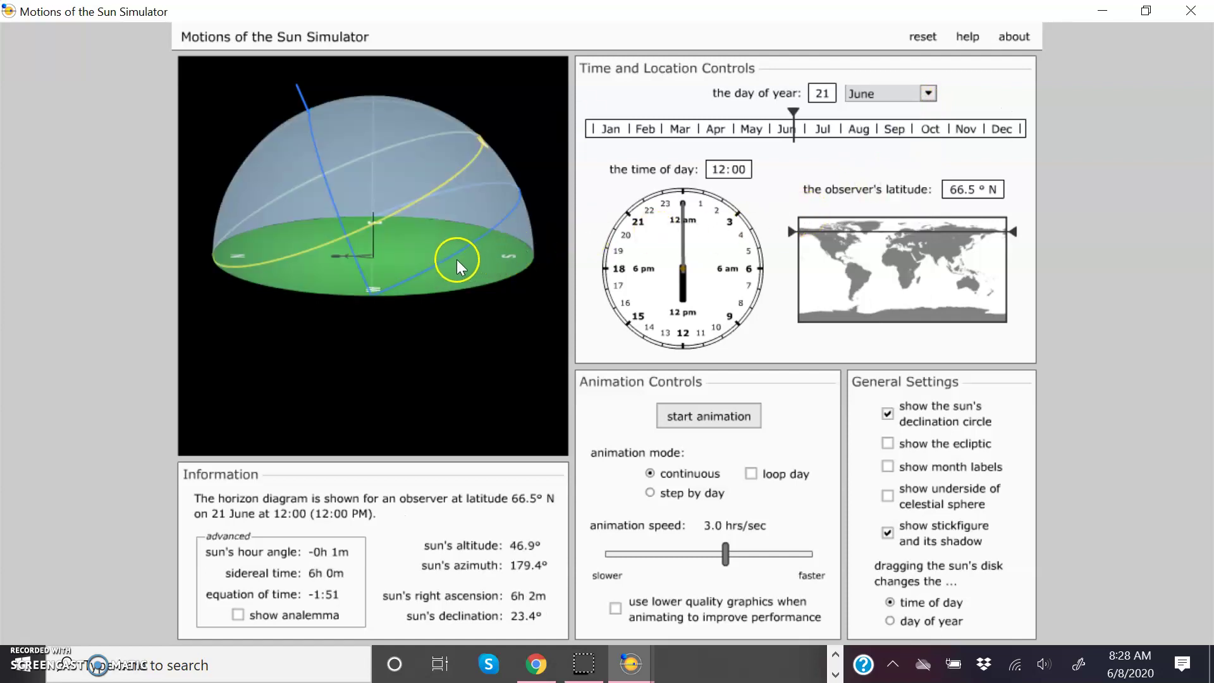
mouse_move(442, 238)
mouse_down()
mouse_move(442, 215)
mouse_move(443, 233)
mouse_move(419, 246)
mouse_move(435, 237)
mouse_up()
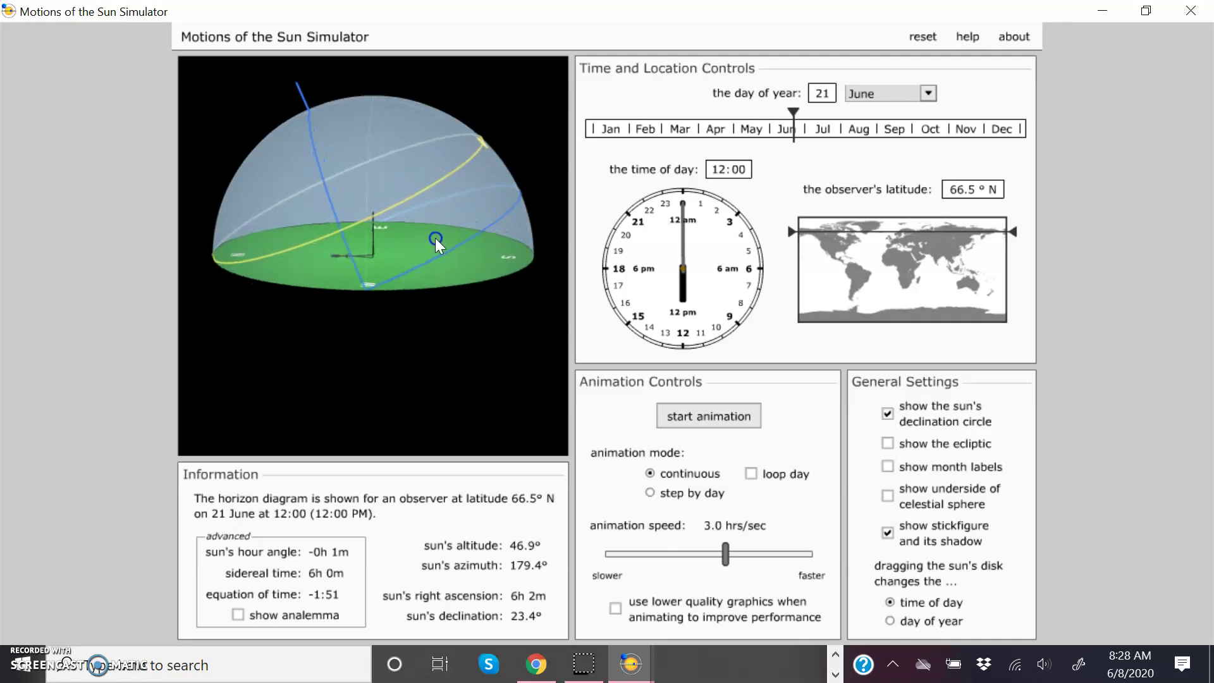
drag(435, 238, 435, 238)
drag(450, 225, 439, 232)
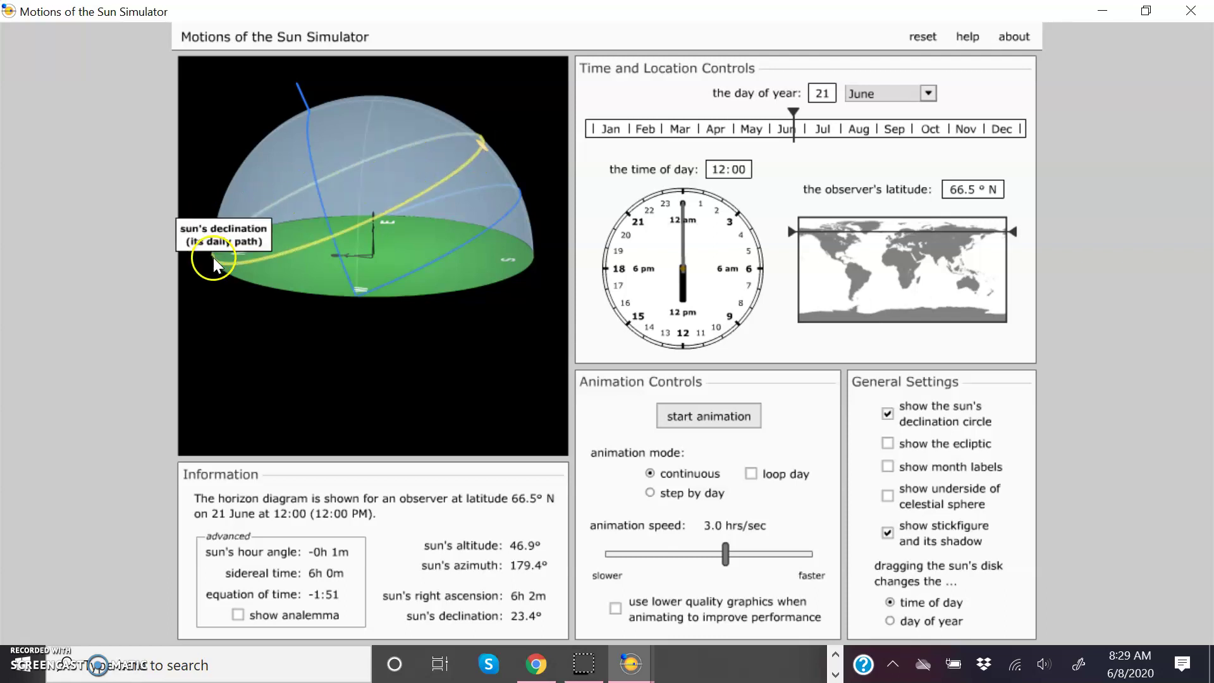
Run the animation of the June sun's path at 66.5° N and stop it at about 00:08 on 22 June
click(687, 408)
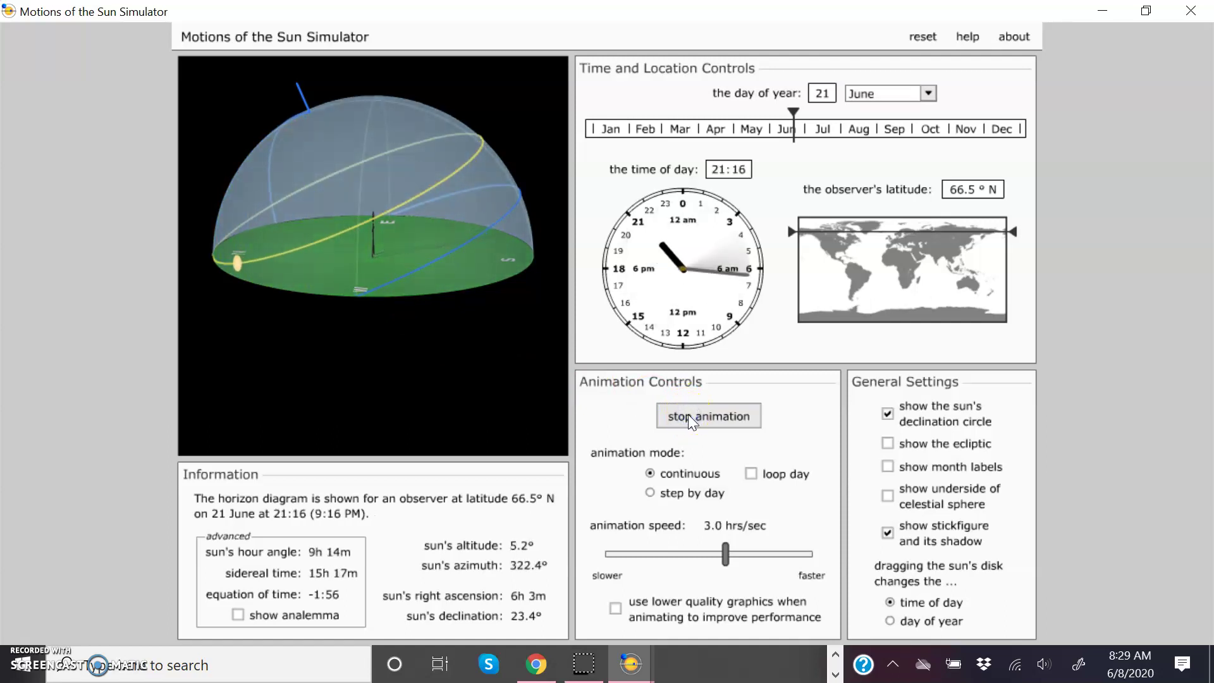
click(688, 415)
drag(443, 269, 212, 249)
Move the observer's latitude slightly north on the map to about 68.2° N and inspect the sun's path near the northern horizon
click(1012, 231)
drag(1012, 231, 1011, 229)
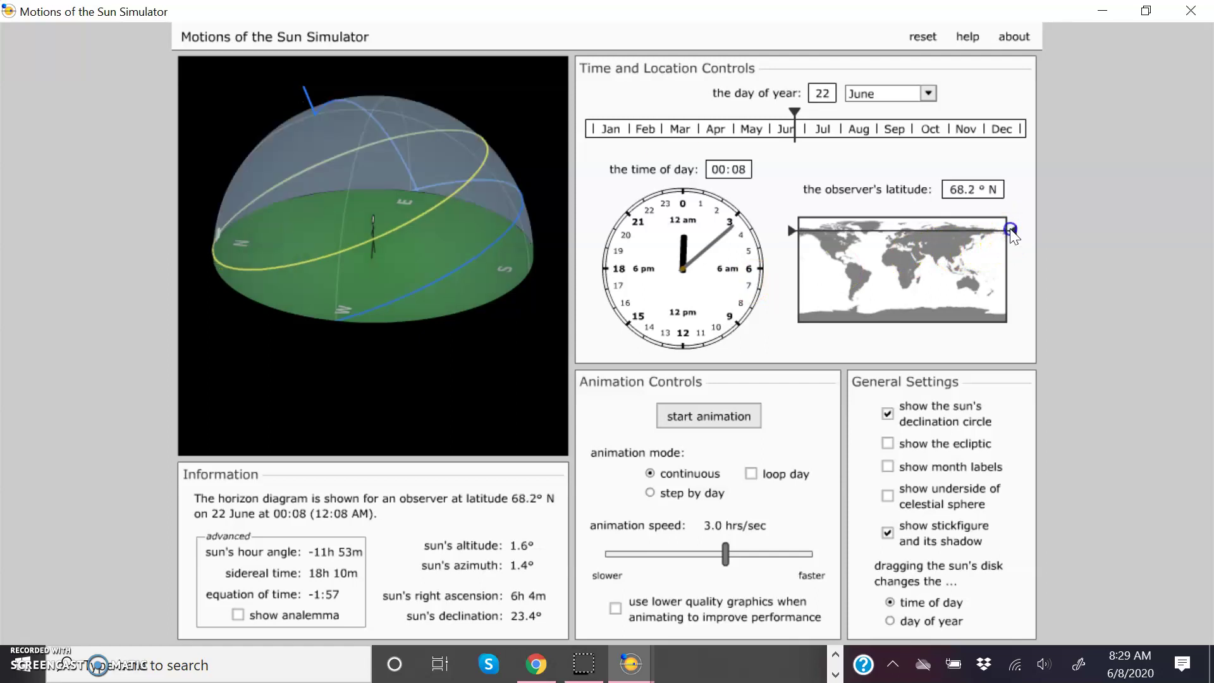
drag(449, 263, 232, 251)
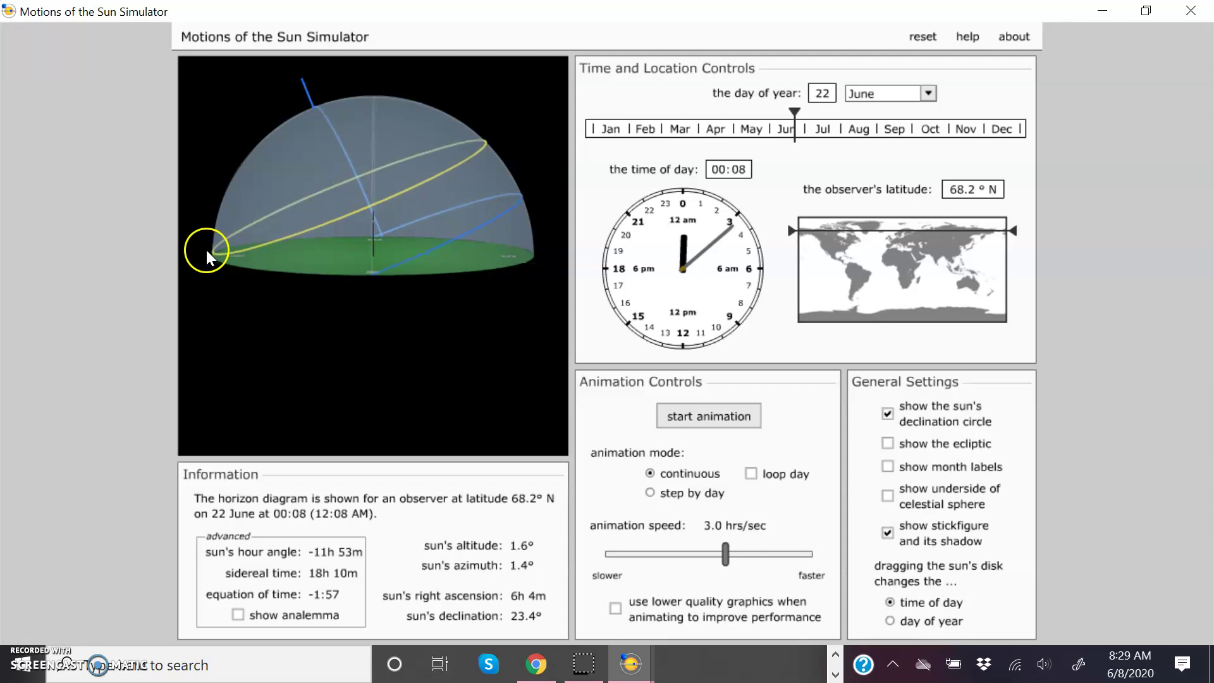
mouse_move(315, 259)
mouse_down()
mouse_move(290, 275)
mouse_move(327, 277)
mouse_up()
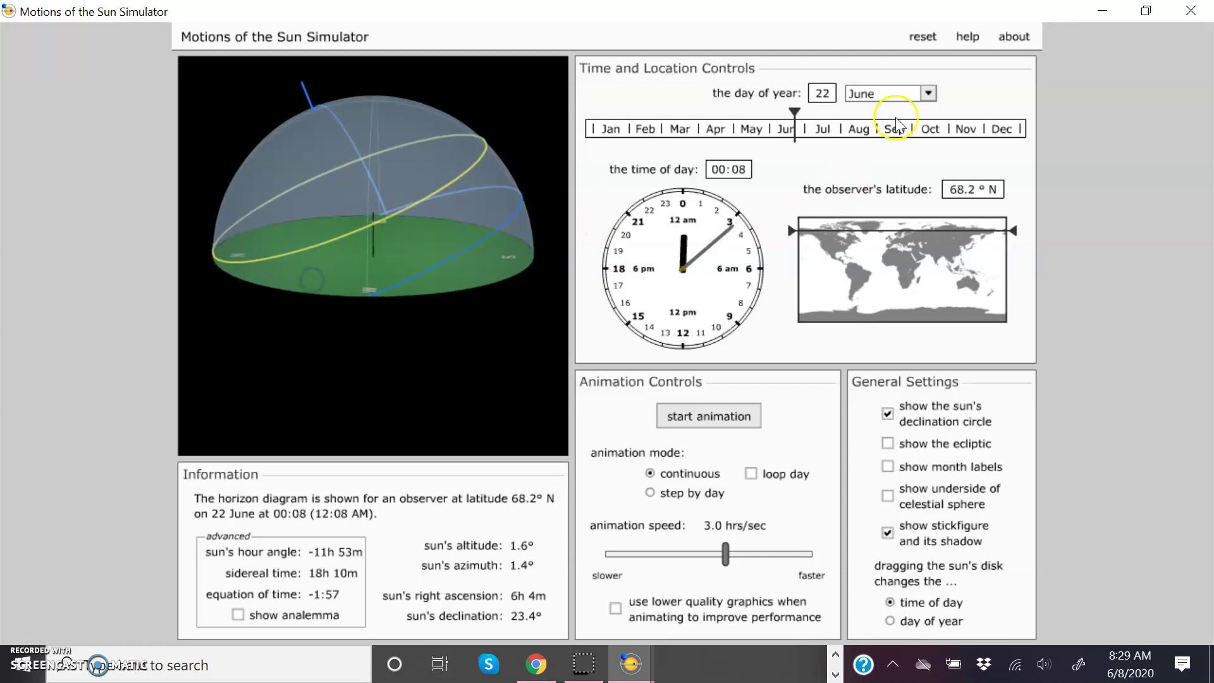
drag(711, 232, 711, 234)
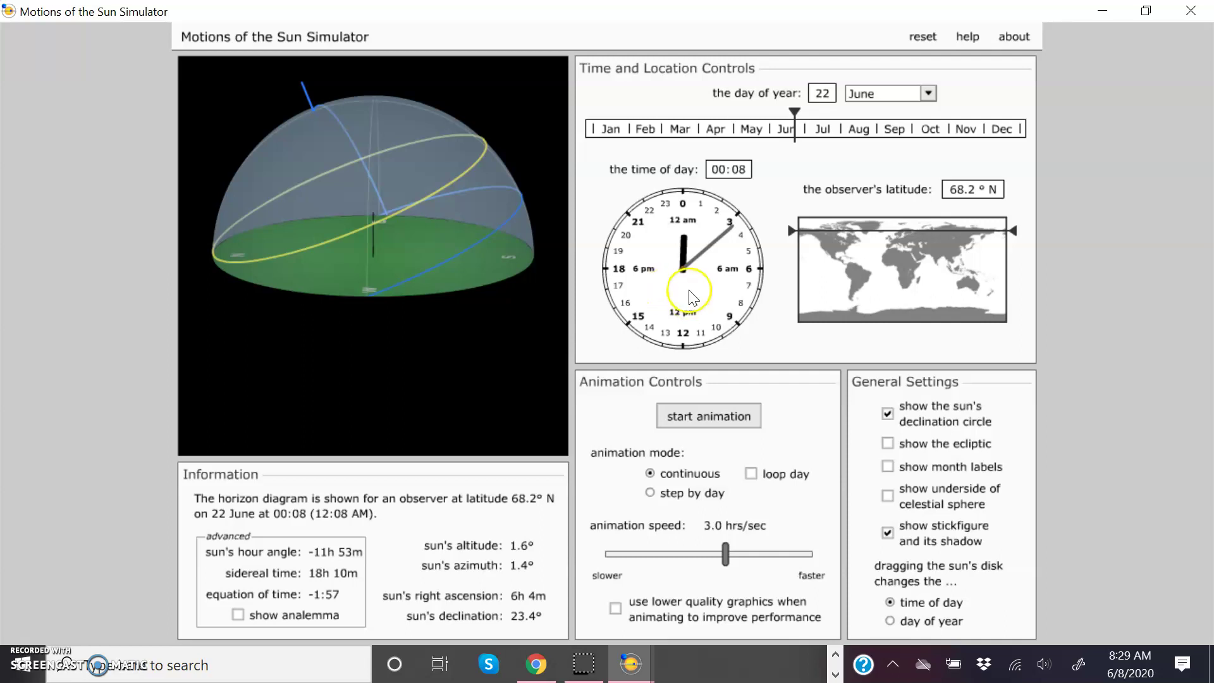
click(597, 656)
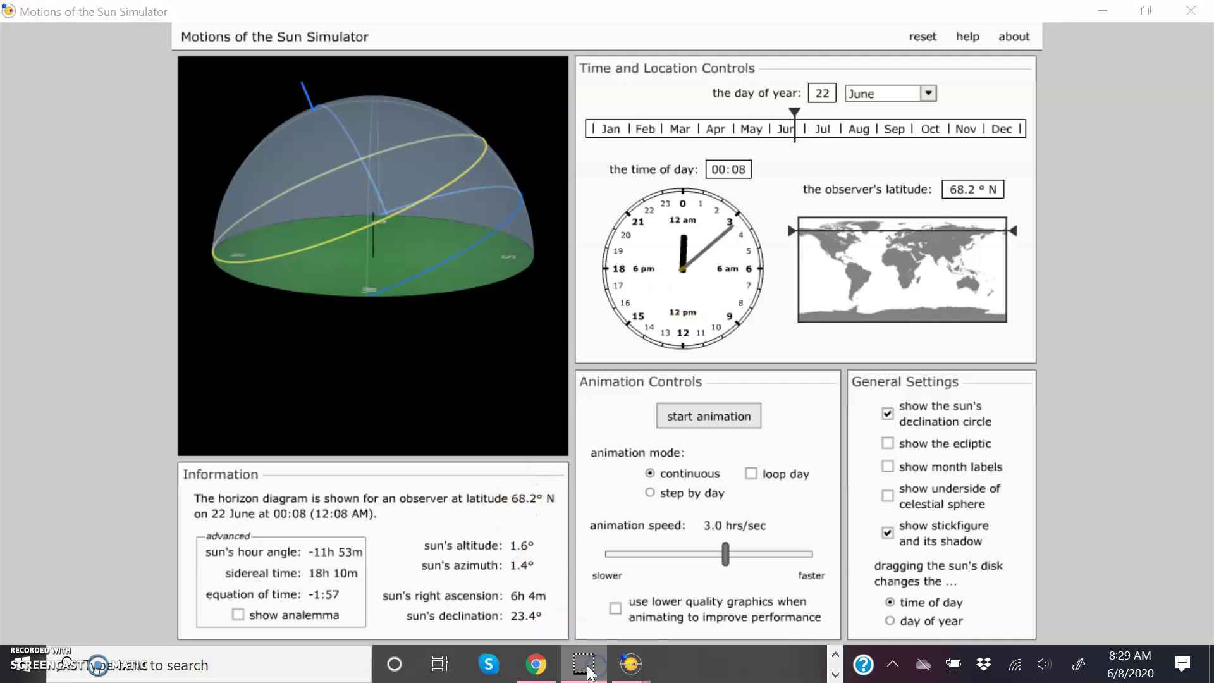